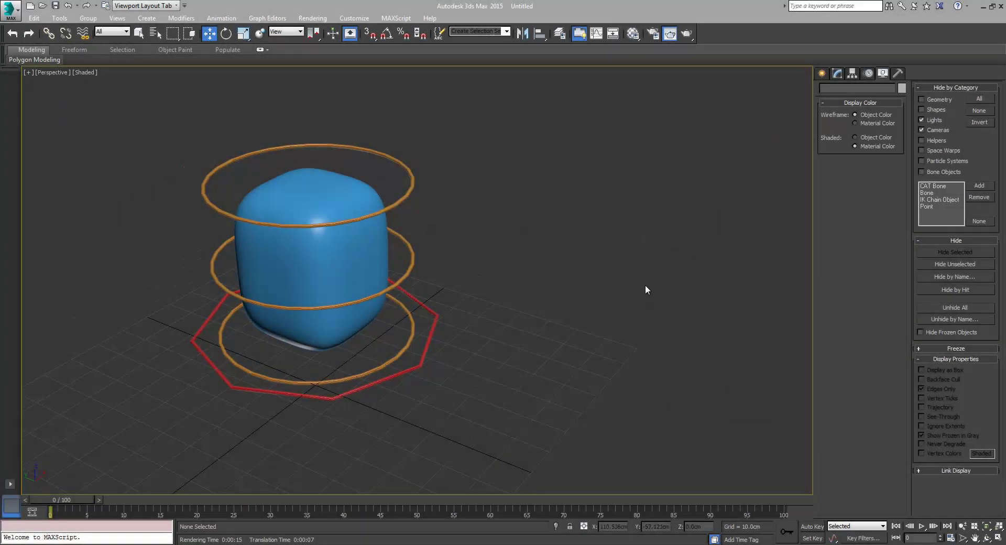
# Freeze the blue squishy box via Object Properties with Show Frozen in Gray turned off.
pyautogui.moveTo(600, 303); pyautogui.dragTo(604, 318, button='middle')
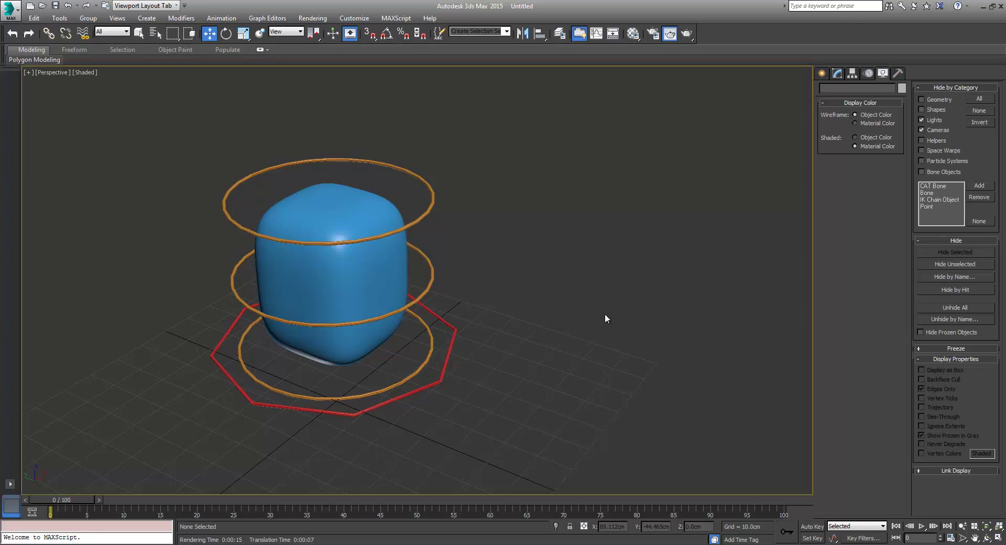
pyautogui.click(336, 282)
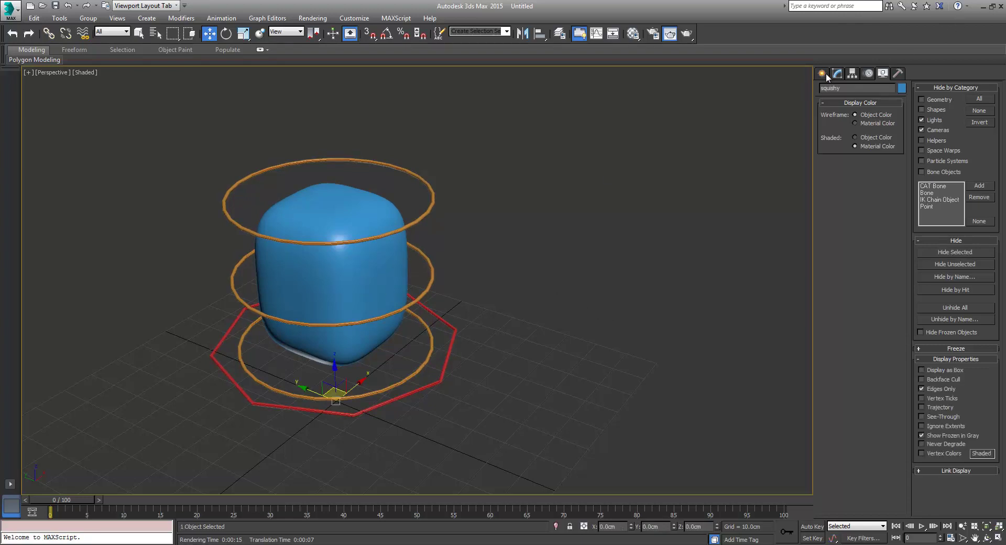
pyautogui.click(837, 74)
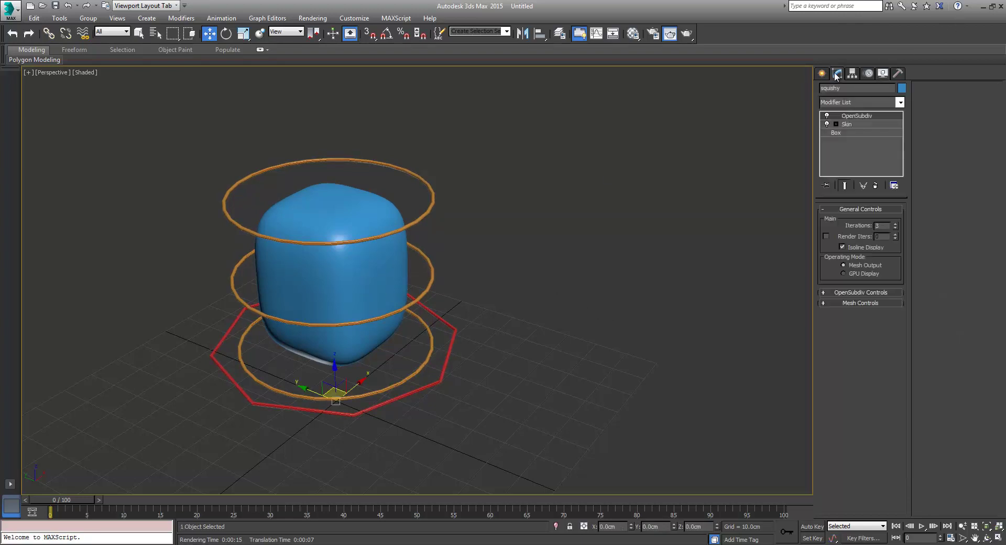
pyautogui.rightClick(380, 273)
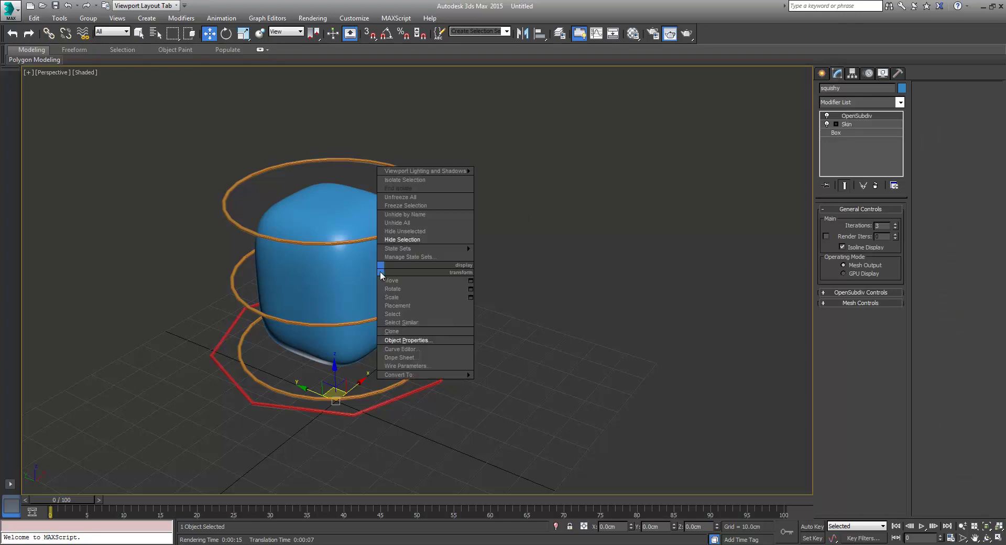
pyautogui.click(403, 341)
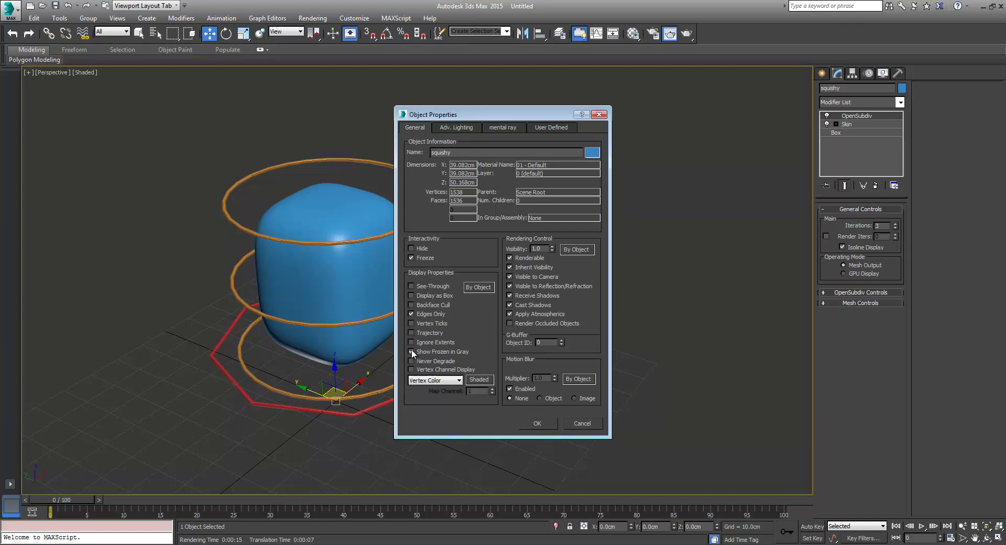
pyautogui.click(538, 422)
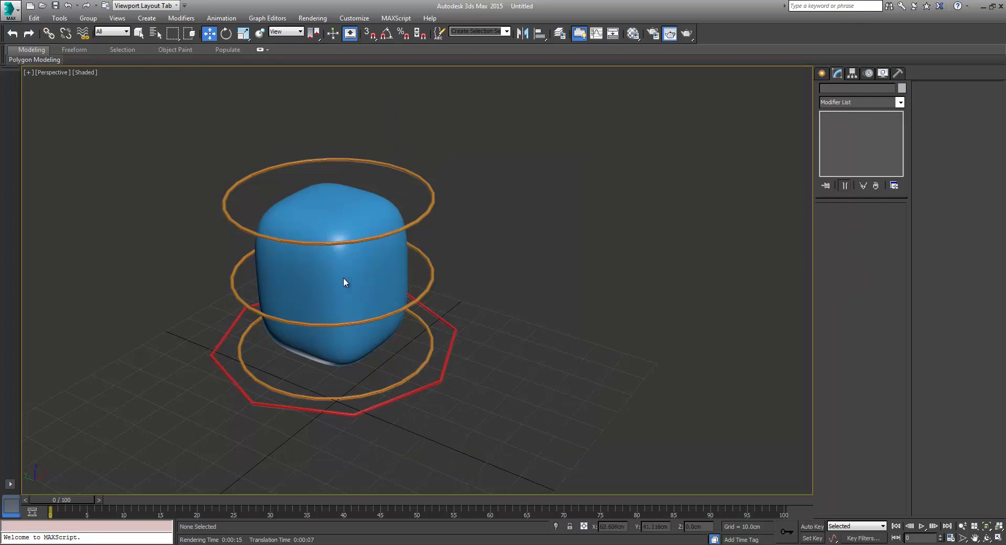
# Check that the frozen box can no longer be selected, then deselect and pan the view.
pyautogui.click(344, 277)
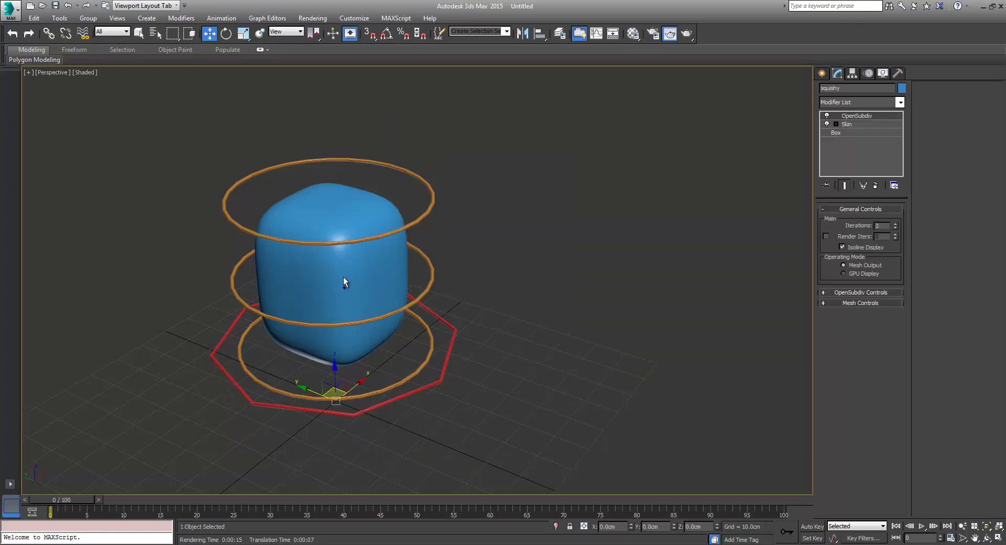
pyautogui.hotkey('ctrl', 'd')
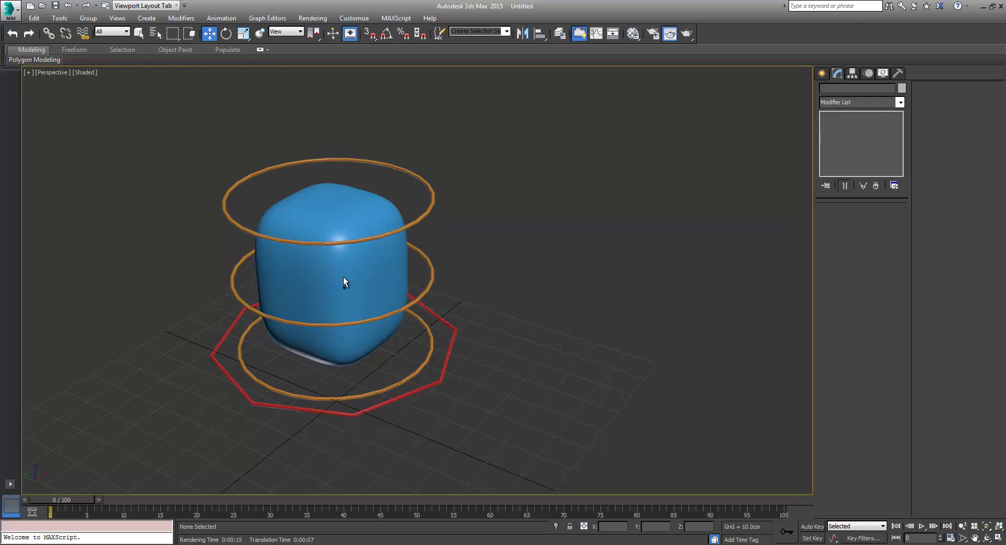
pyautogui.click(347, 278)
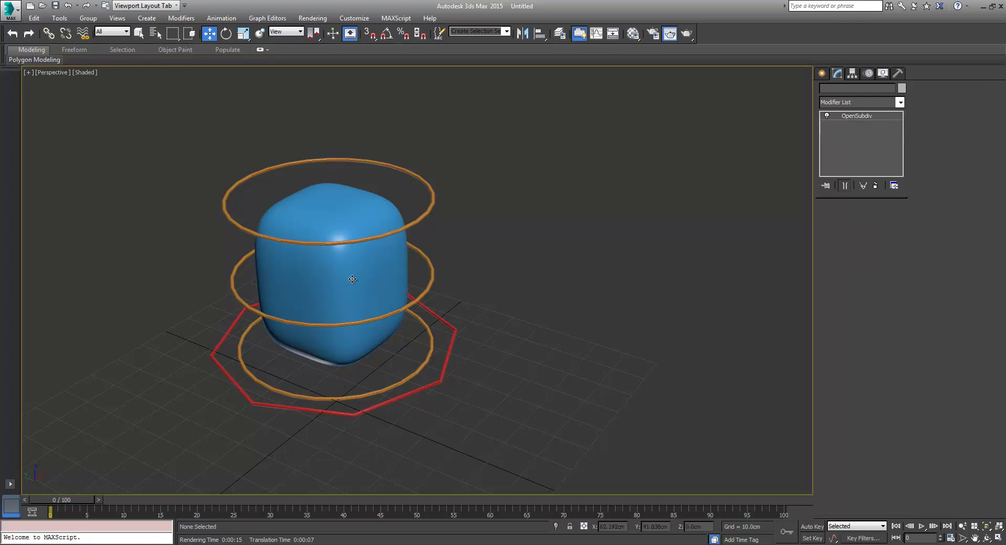
pyautogui.click(482, 298)
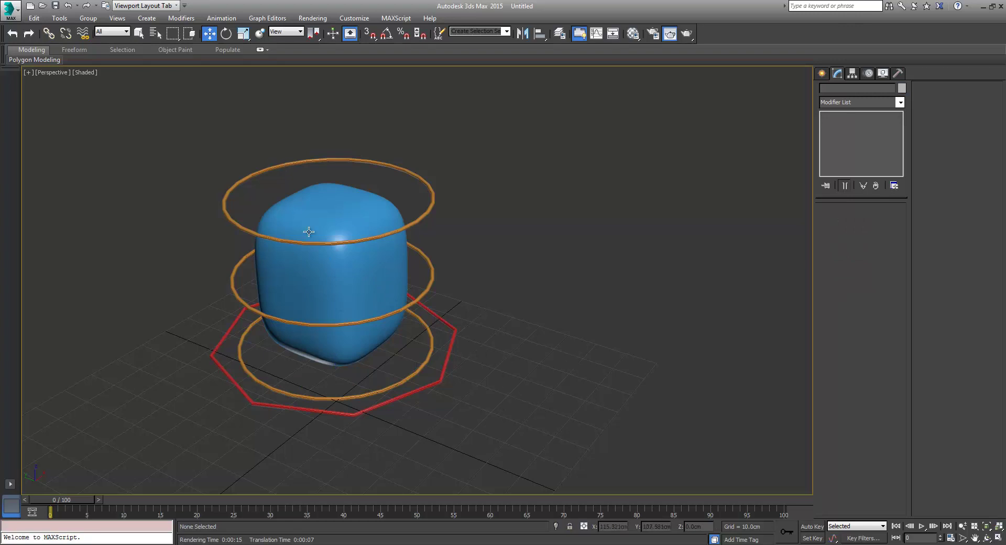
pyautogui.moveTo(485, 325); pyautogui.dragTo(428, 382, button='middle')
# Zero the ctrl_master circle's X and Y position so it sits at the world origin.
pyautogui.click(421, 383)
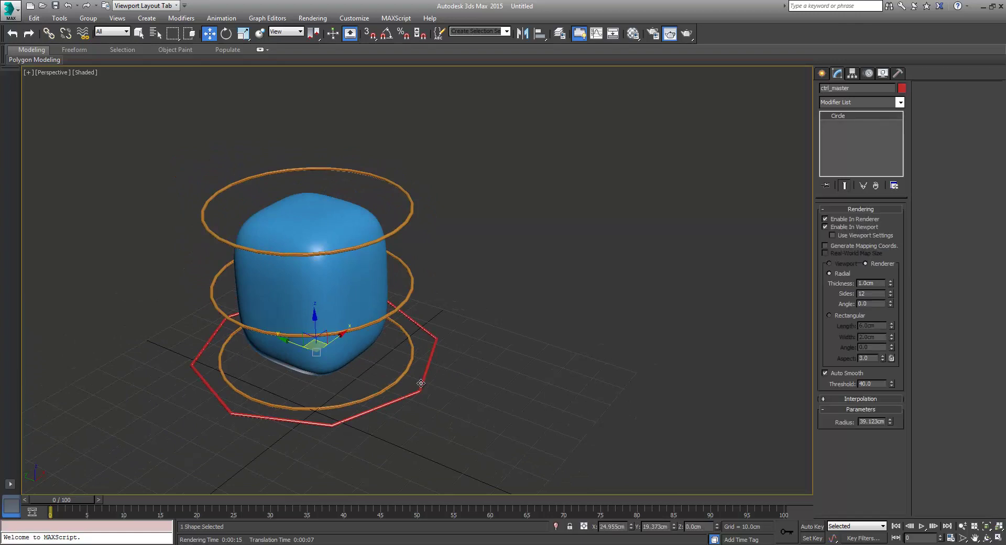
pyautogui.rightClick(630, 526)
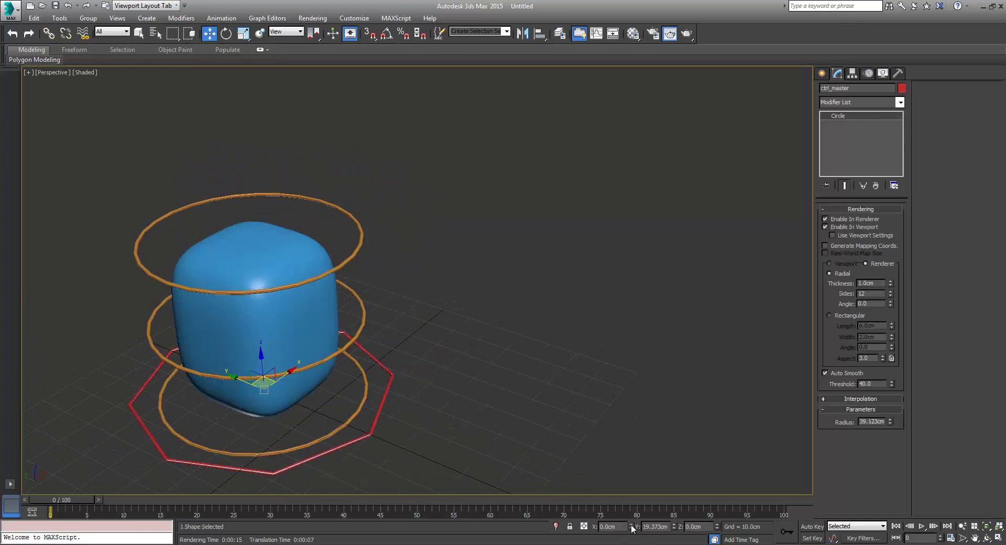
pyautogui.rightClick(674, 527)
pyautogui.moveTo(596, 441); pyautogui.dragTo(528, 372, button='middle')
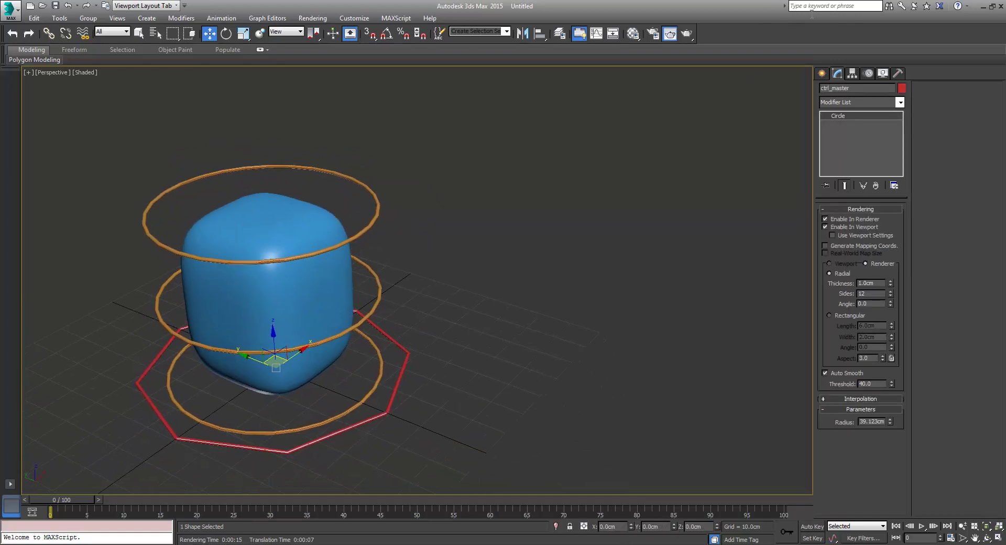
pyautogui.click(822, 73)
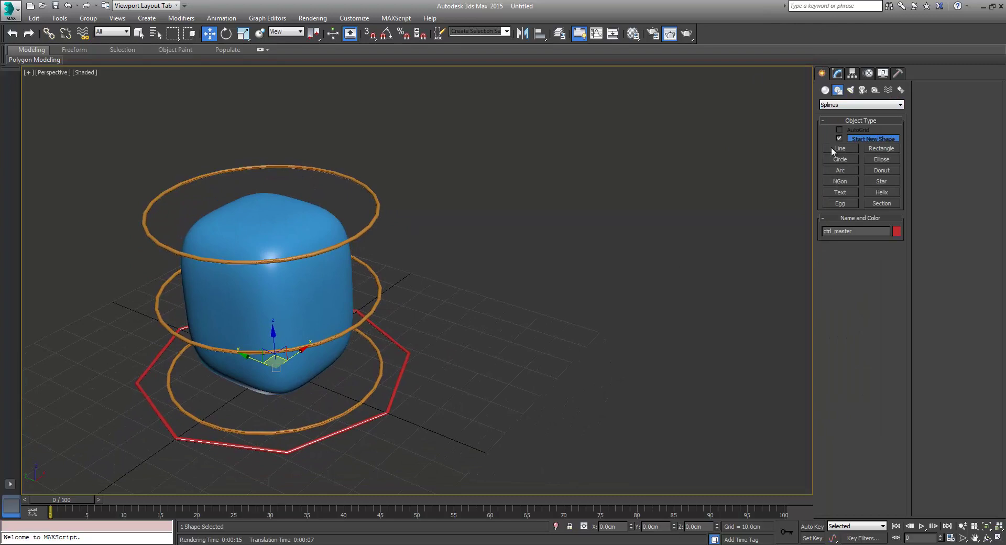
# Draw a thin standard cylinder (radius 3.755cm, height 40.214cm) beside the squishy box.
pyautogui.click(825, 90)
pyautogui.click(842, 162)
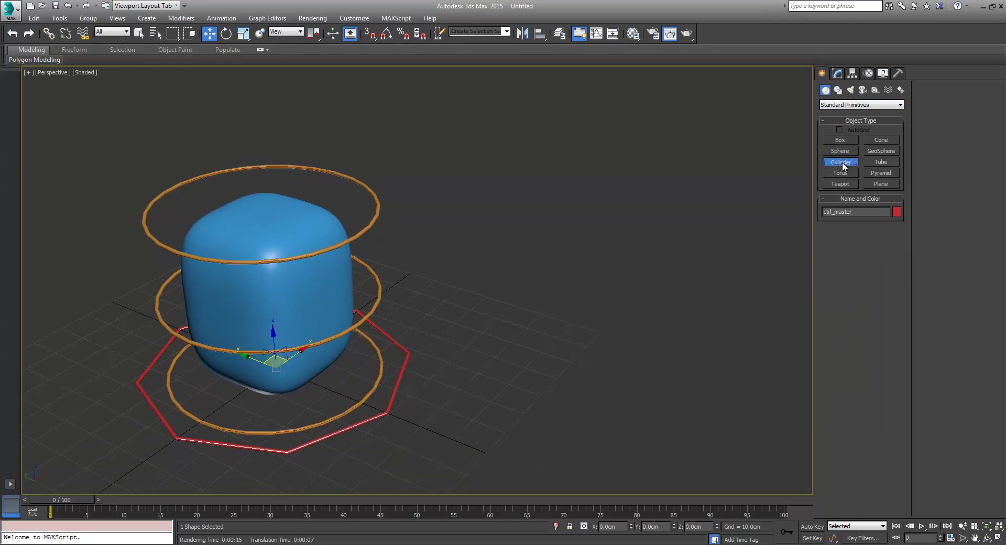
pyautogui.moveTo(477, 366); pyautogui.dragTo(486, 365)
pyautogui.click(469, 251)
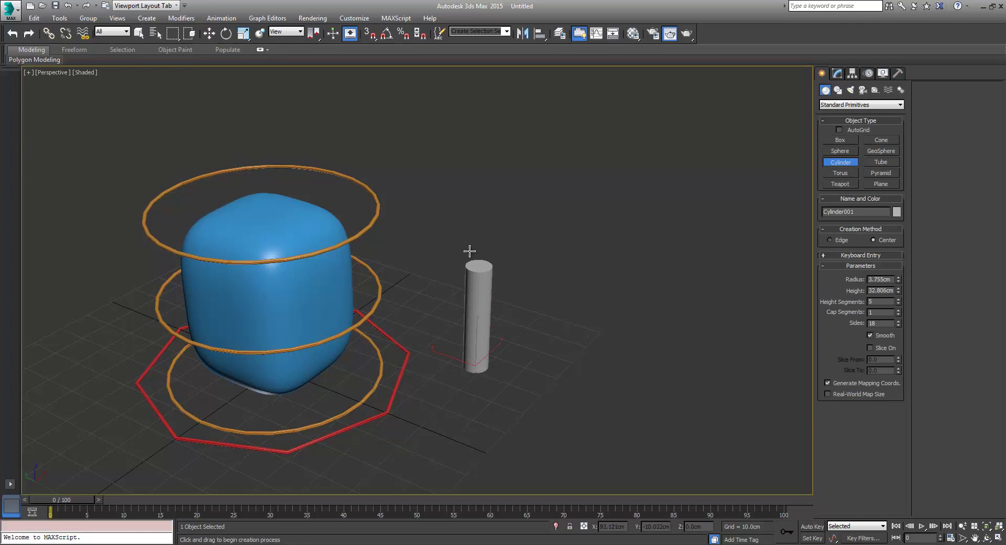
# Turn on edged faces and raise the cylinder's height segments to 13.
pyautogui.press('F4')
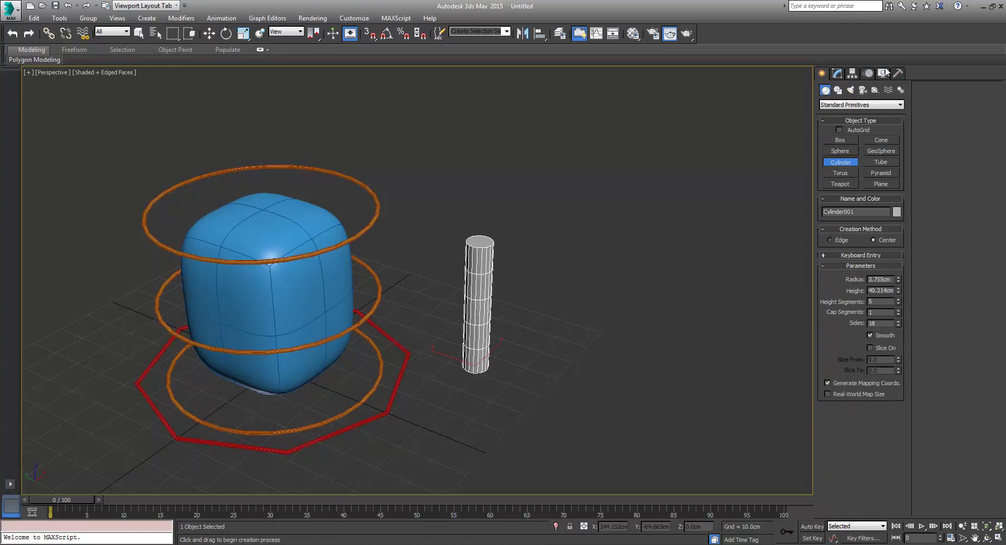
pyautogui.click(836, 73)
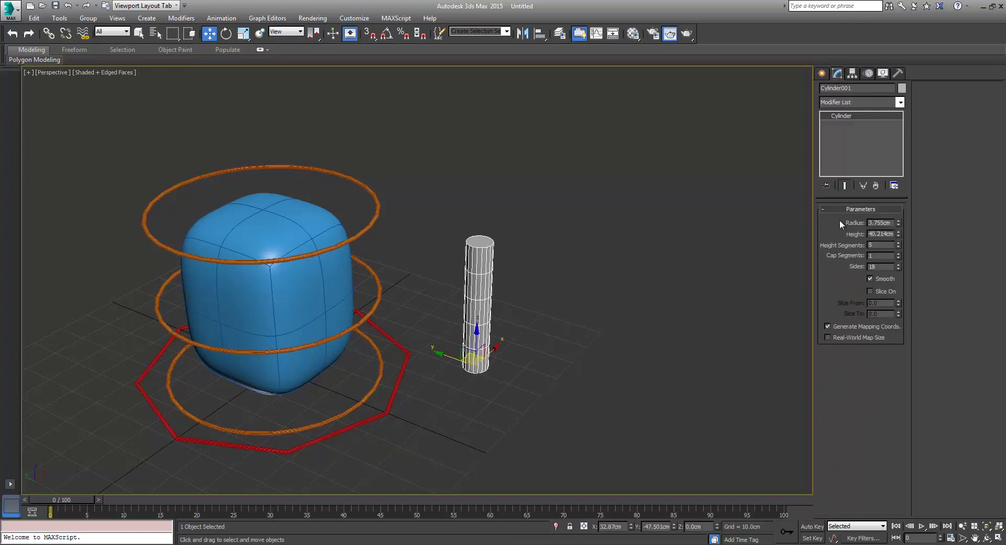
pyautogui.click(898, 243)
pyautogui.moveTo(898, 244); pyautogui.dragTo(897, 244)
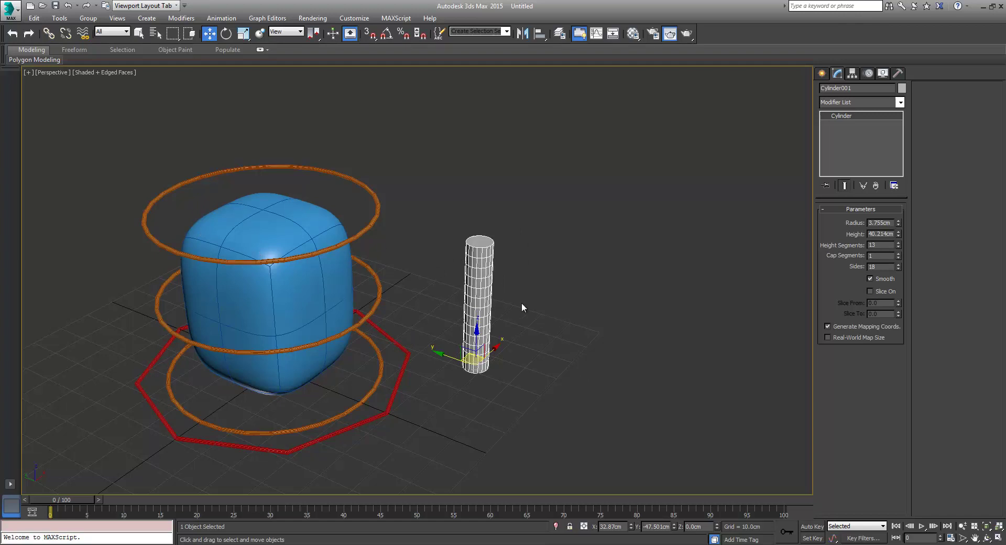
# Add a Taper modifier to Cylinder001 with Amount -0.7 so it narrows into a spike.
pyautogui.click(900, 103)
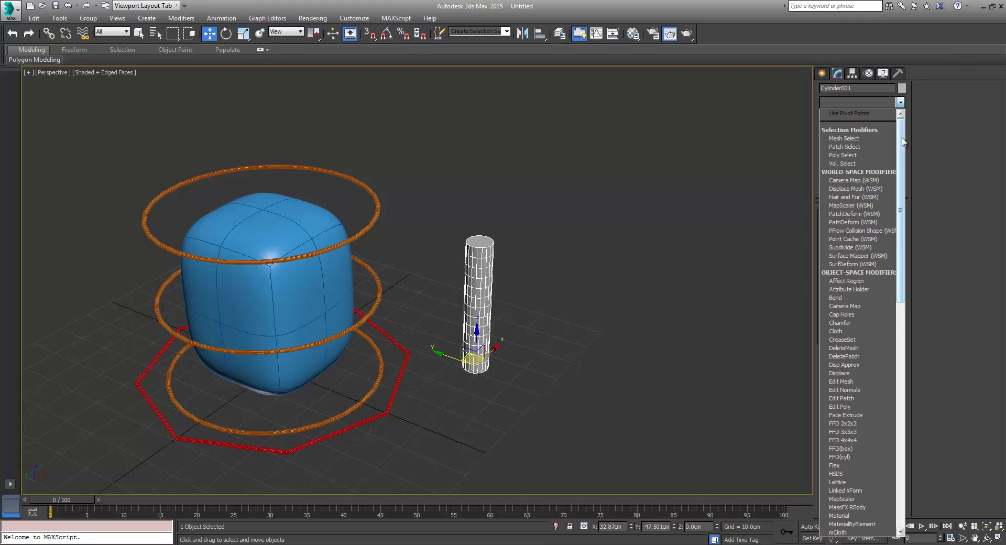
pyautogui.scroll(-20, 889, 209)
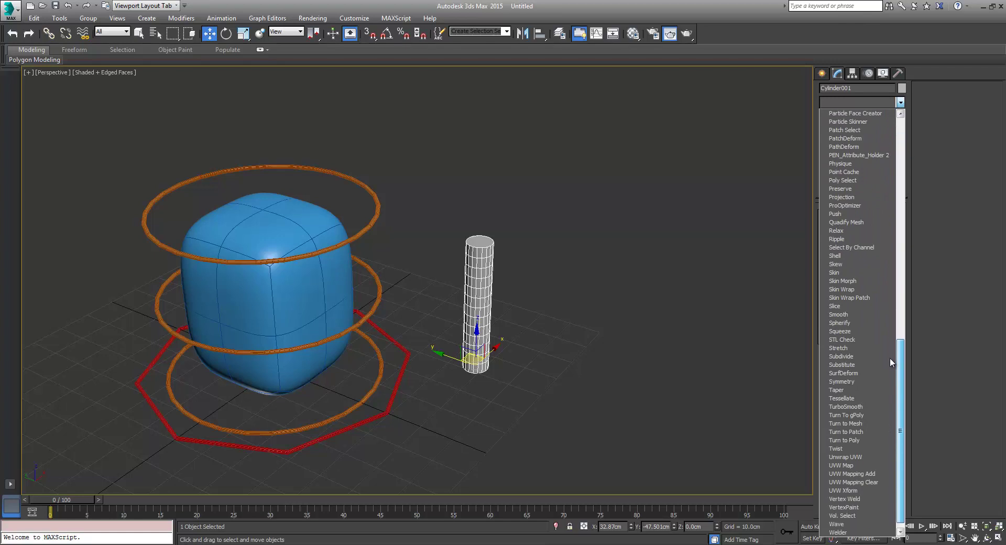
pyautogui.scroll(-1, 891, 362)
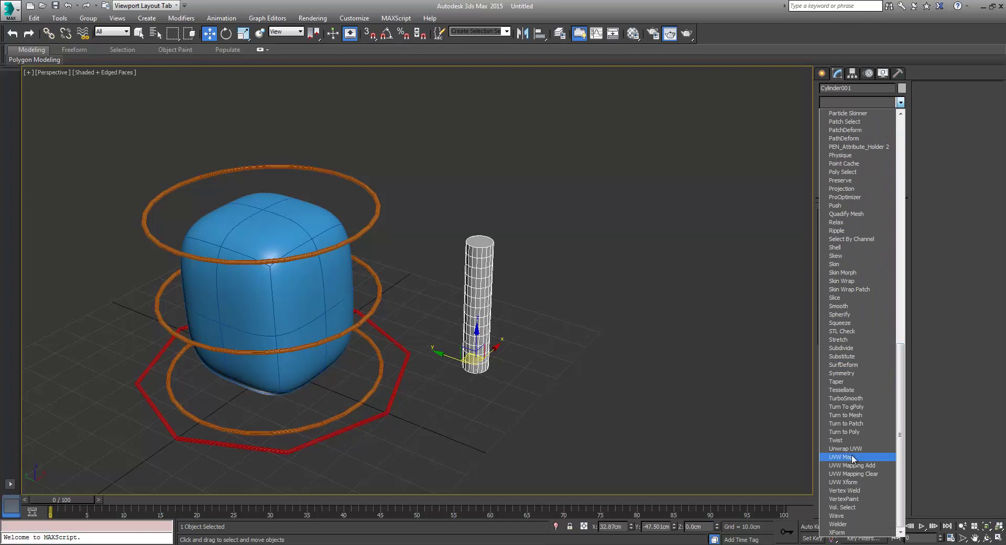
pyautogui.click(841, 382)
pyautogui.moveTo(885, 228); pyautogui.dragTo(879, 266)
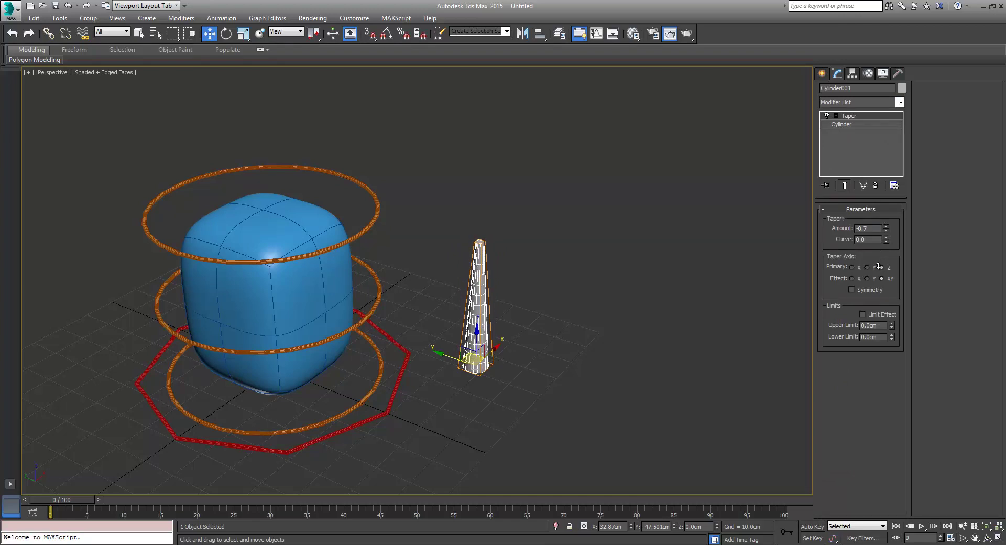
# Create a small sphere beside the cylinder with 24 segments.
pyautogui.click(823, 74)
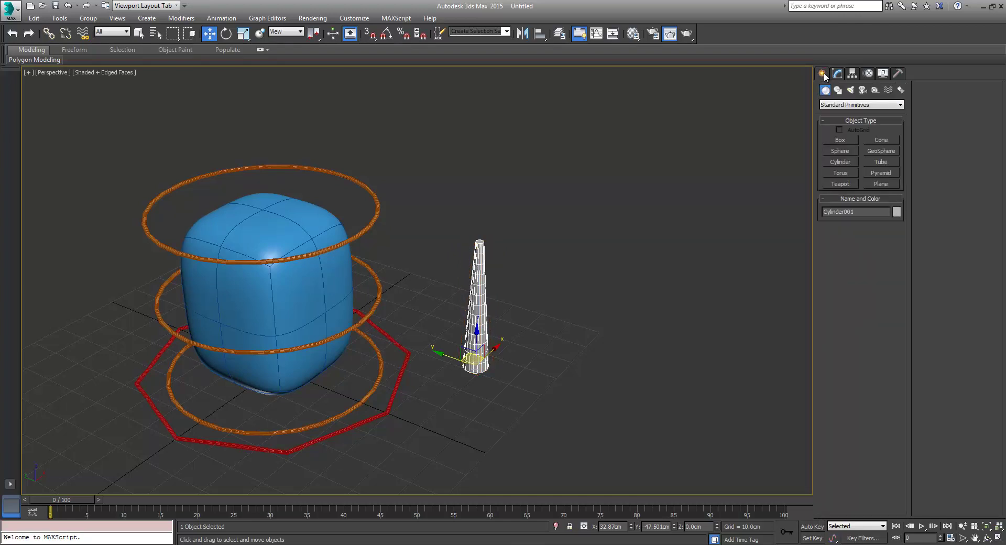
pyautogui.click(839, 150)
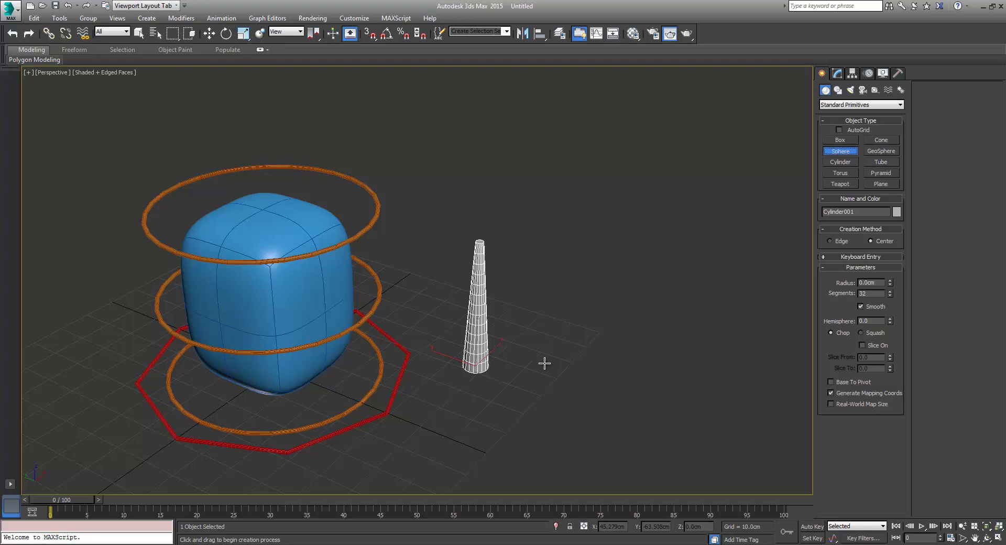
pyautogui.moveTo(543, 361); pyautogui.dragTo(554, 369)
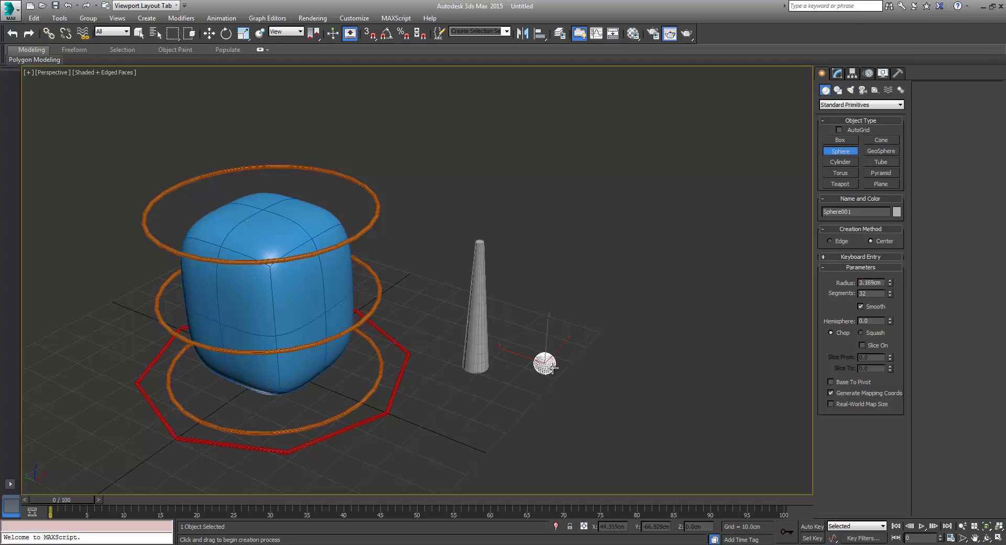
pyautogui.moveTo(891, 294); pyautogui.dragTo(891, 295)
pyautogui.click(890, 294)
# Align the sphere to the tapered cylinder and raise it along Z onto the tip.
pyautogui.press('w')
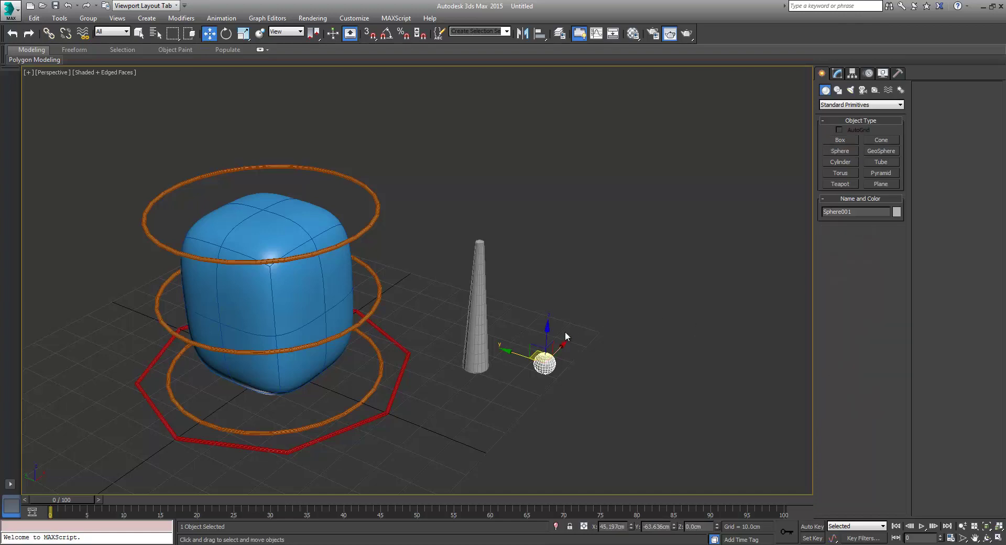
pyautogui.hotkey('shift', 'a')
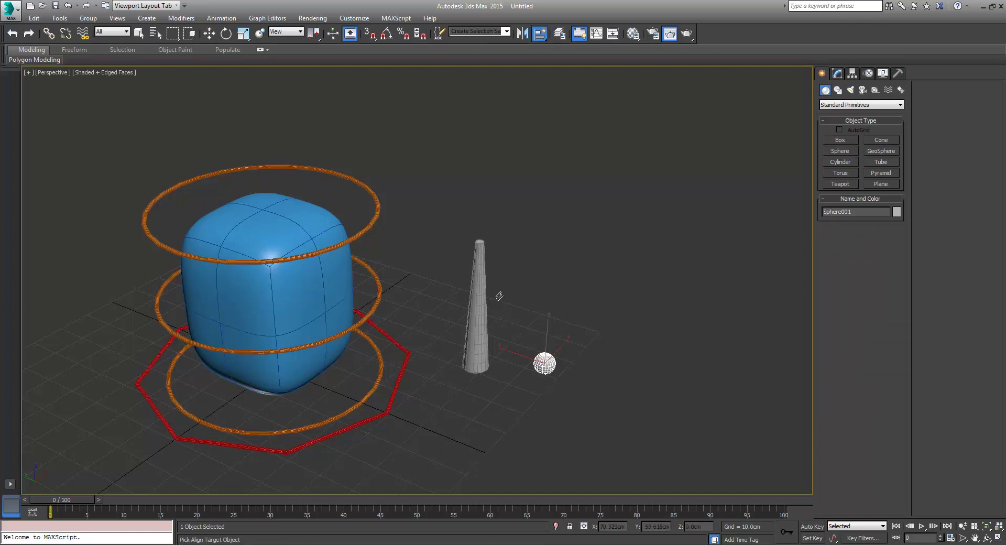
pyautogui.click(479, 252)
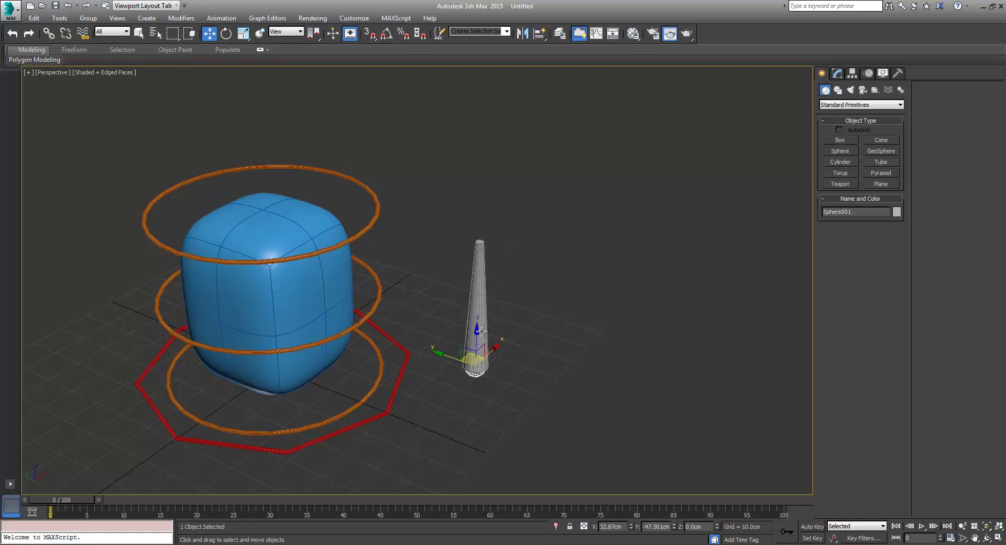
pyautogui.moveTo(477, 333); pyautogui.dragTo(485, 203)
pyautogui.click(472, 300)
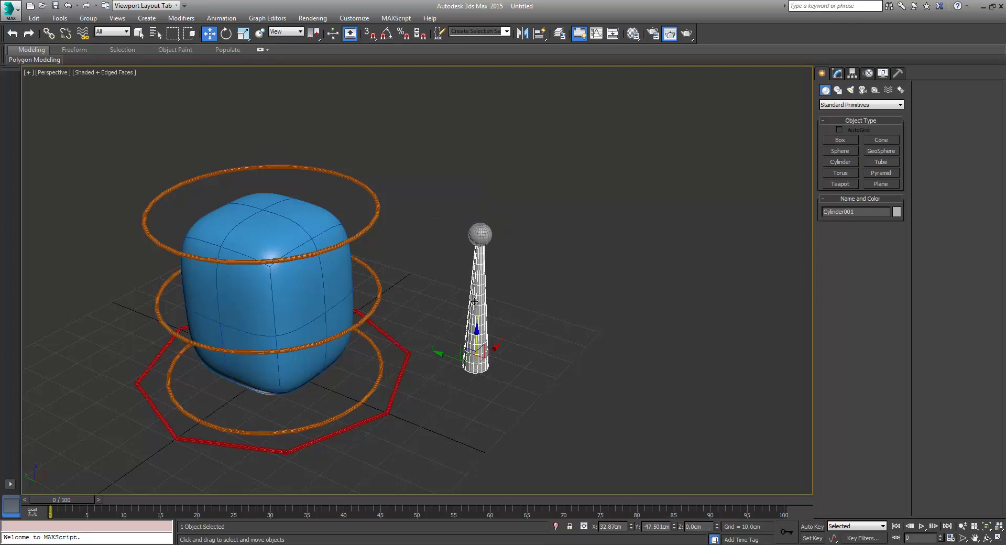
pyautogui.rightClick(472, 299)
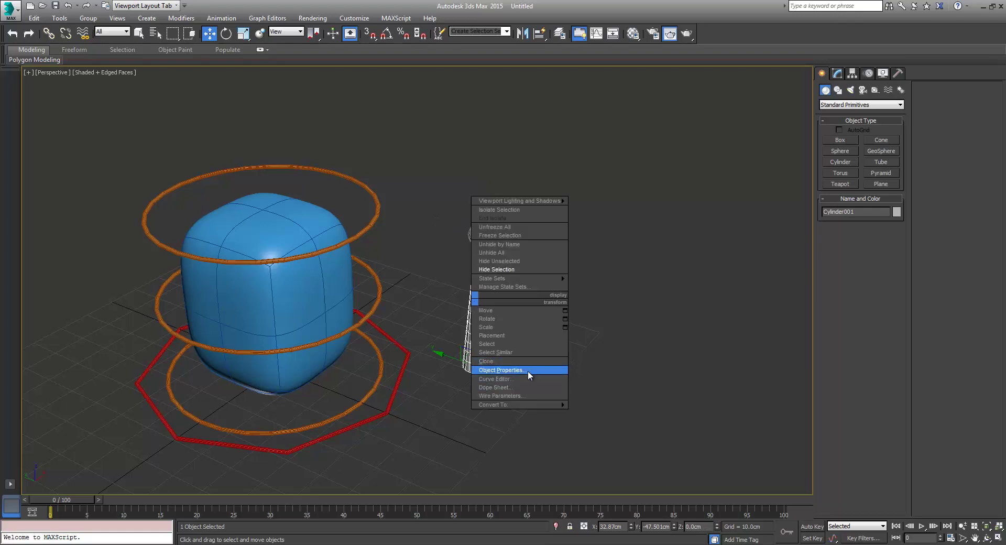
pyautogui.moveTo(545, 403)
pyautogui.click(587, 412)
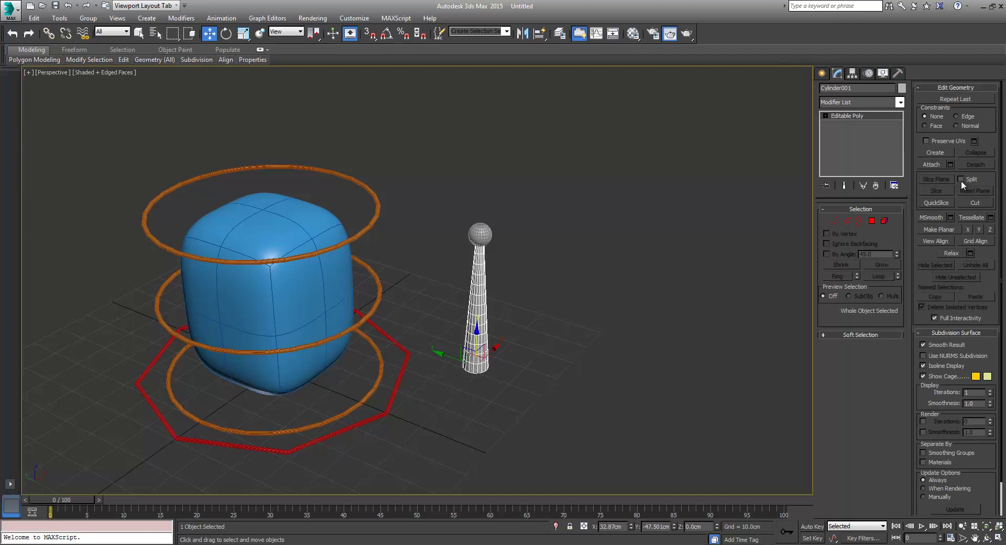
pyautogui.click(931, 165)
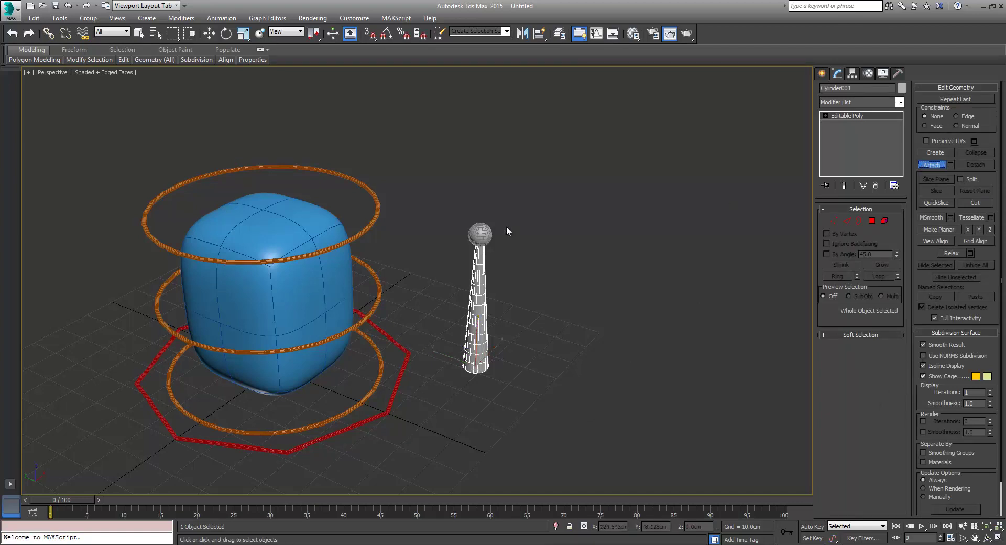
pyautogui.rightClick(548, 295)
pyautogui.moveTo(495, 329); pyautogui.dragTo(549, 319, button='middle')
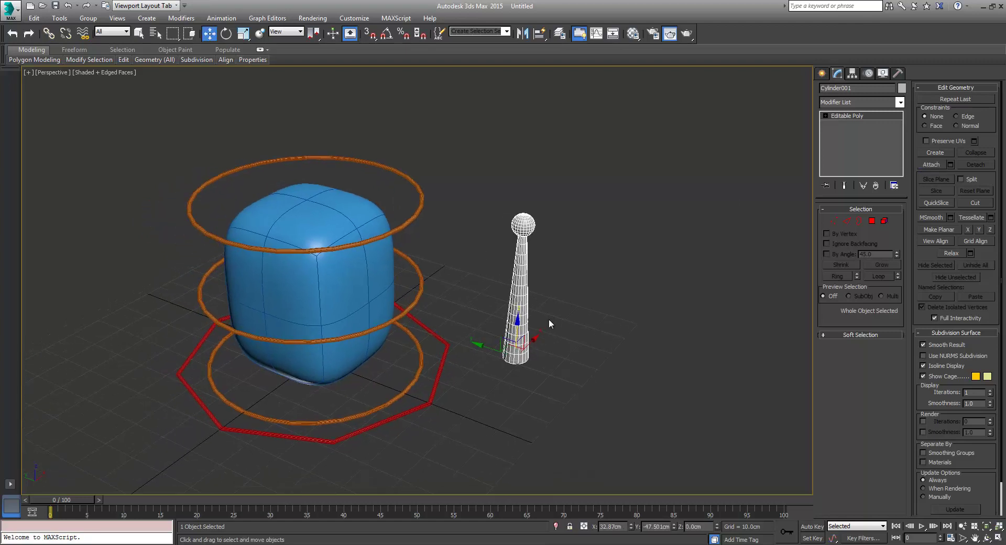
# Add a Bend modifier to the tower, testing an angle of about 113 and direction 90.
pyautogui.click(900, 102)
pyautogui.click(835, 298)
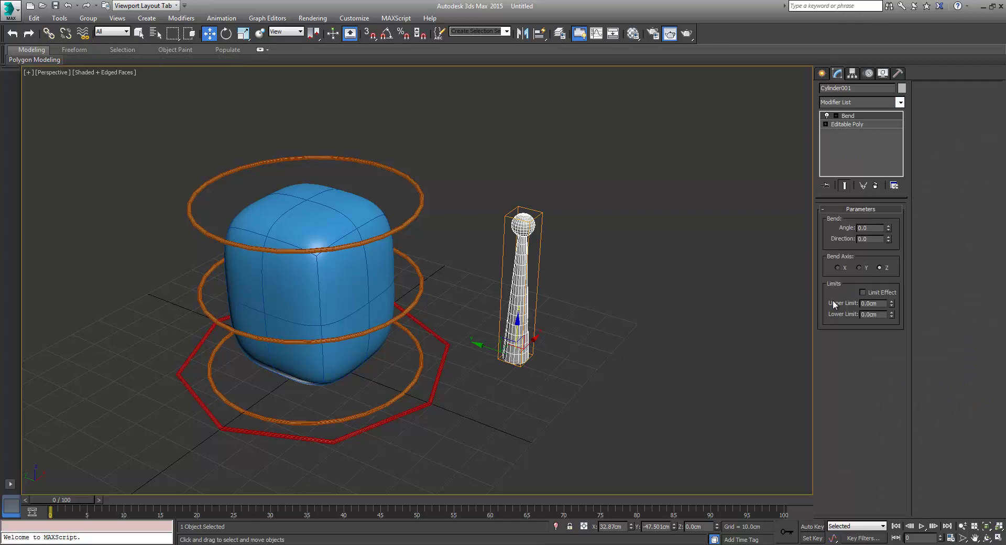
pyautogui.moveTo(887, 227); pyautogui.dragTo(861, 109)
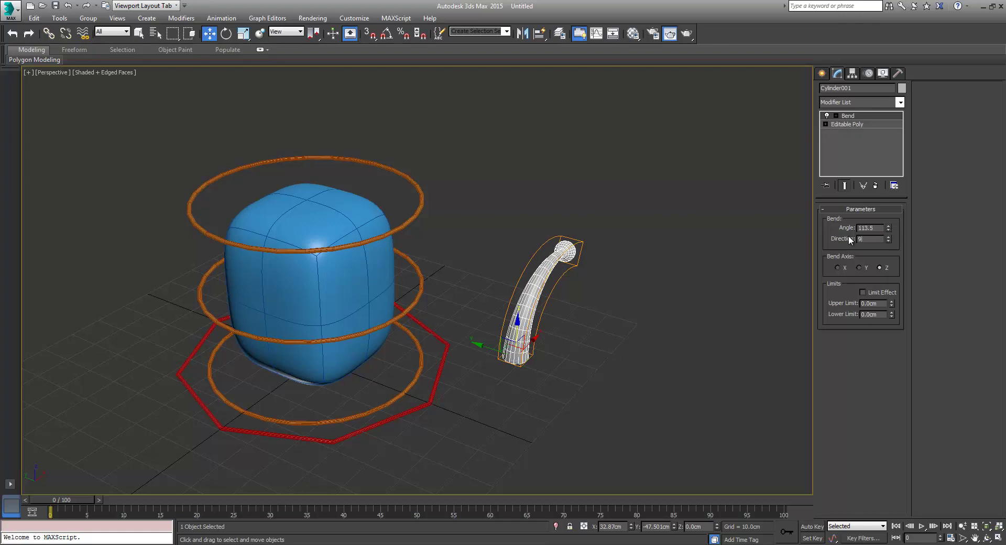
pyautogui.write('90')
pyautogui.press('Return')
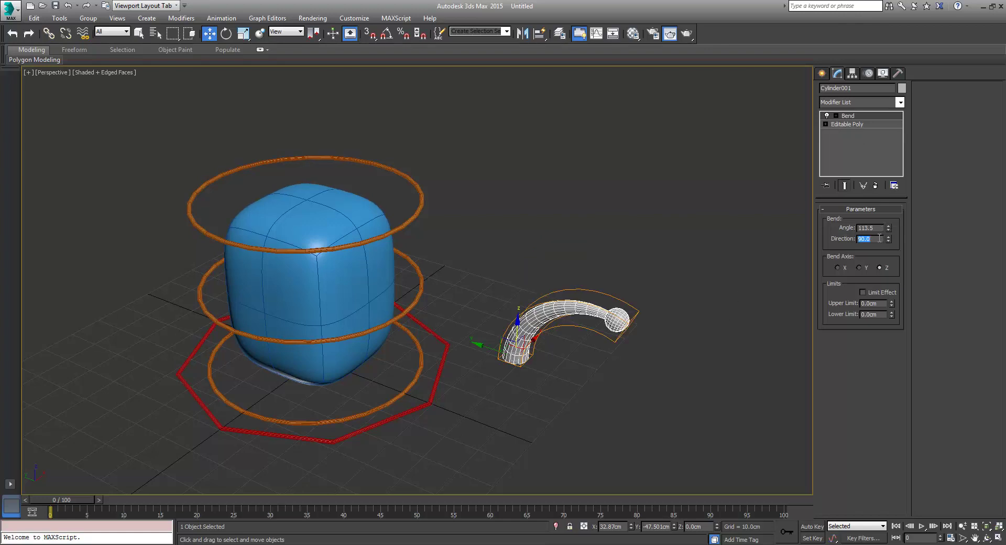
# Set the Bend direction to -90 and reset the Angle to 0, leaving the tower upright.
pyautogui.write('-')
pyautogui.press('Return')
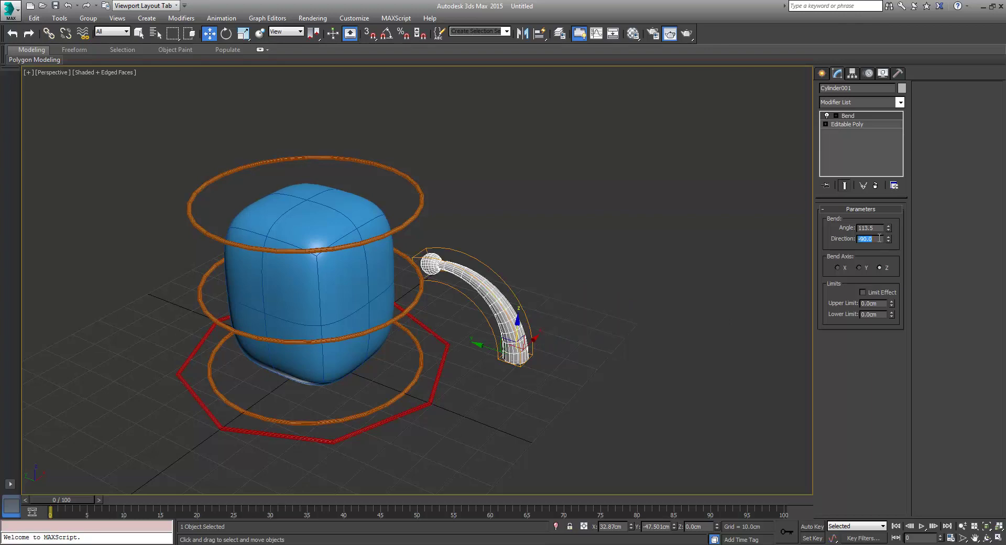
pyautogui.rightClick(889, 229)
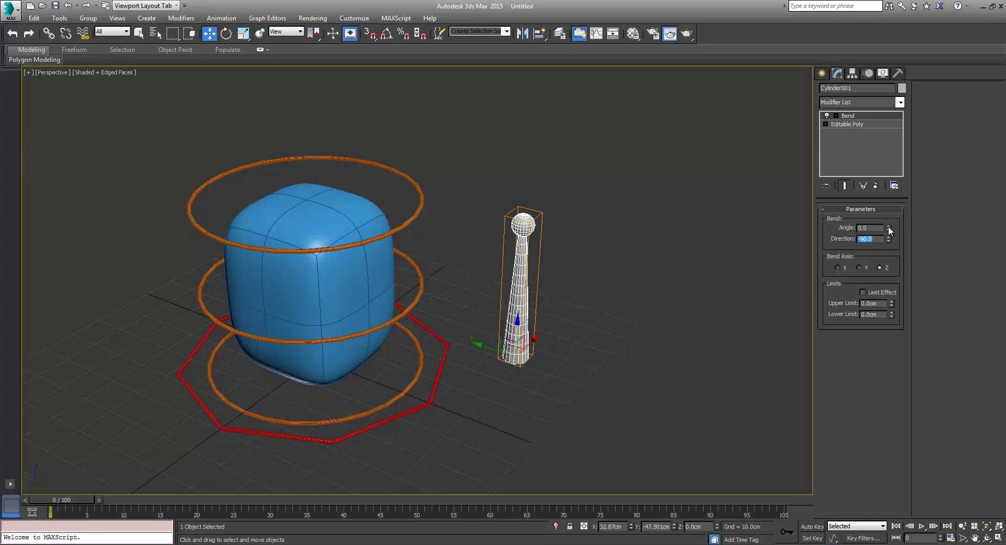
pyautogui.moveTo(889, 229); pyautogui.dragTo(829, 269)
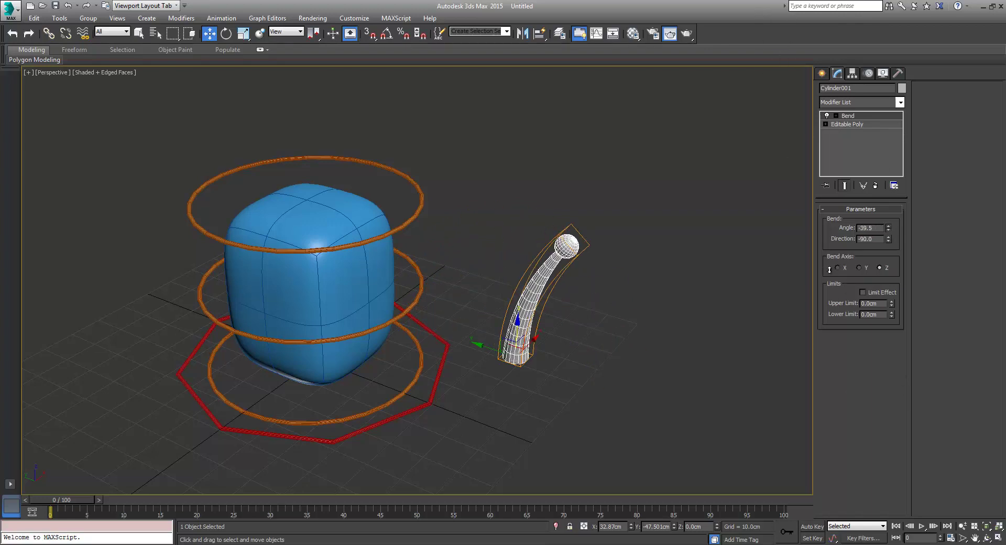
pyautogui.rightClick(829, 268)
pyautogui.keyDown('alt'); pyautogui.moveTo(678, 310); pyautogui.dragTo(555, 311, button='middle'); pyautogui.keyUp('alt')
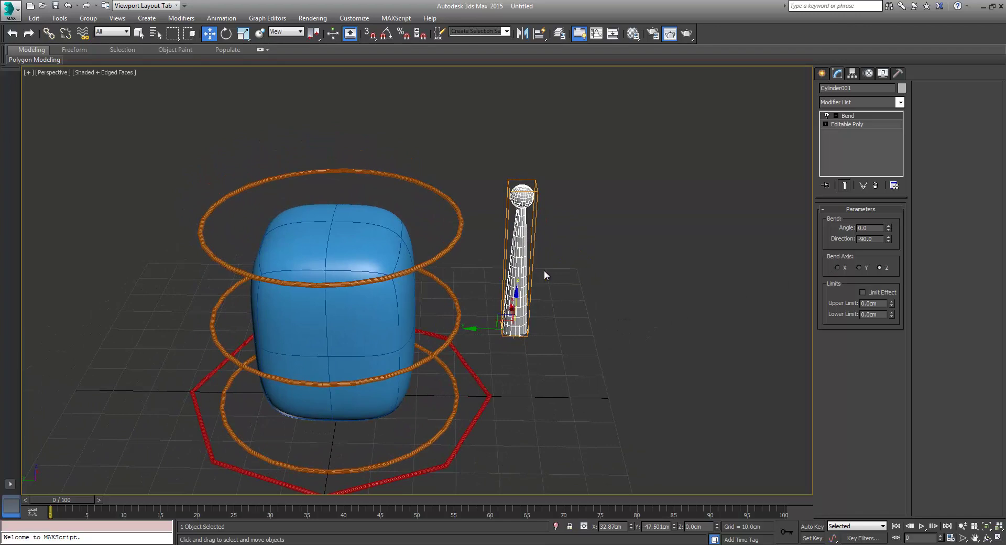
pyautogui.keyDown('alt'); pyautogui.moveTo(544, 269); pyautogui.dragTo(587, 297, button='middle'); pyautogui.keyUp('alt')
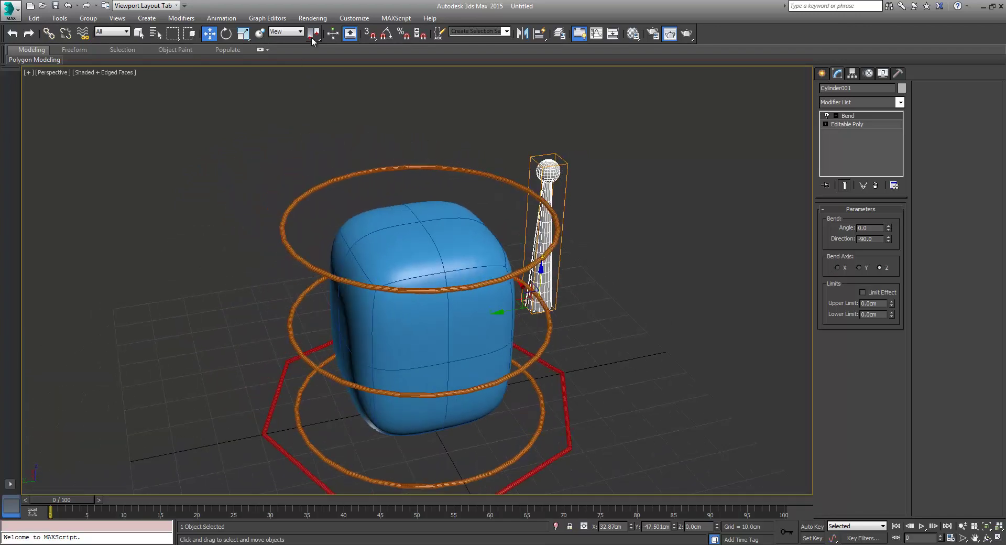
# Apply an Attachment Constraint to the antenna with the squishy box as target.
pyautogui.click(230, 19)
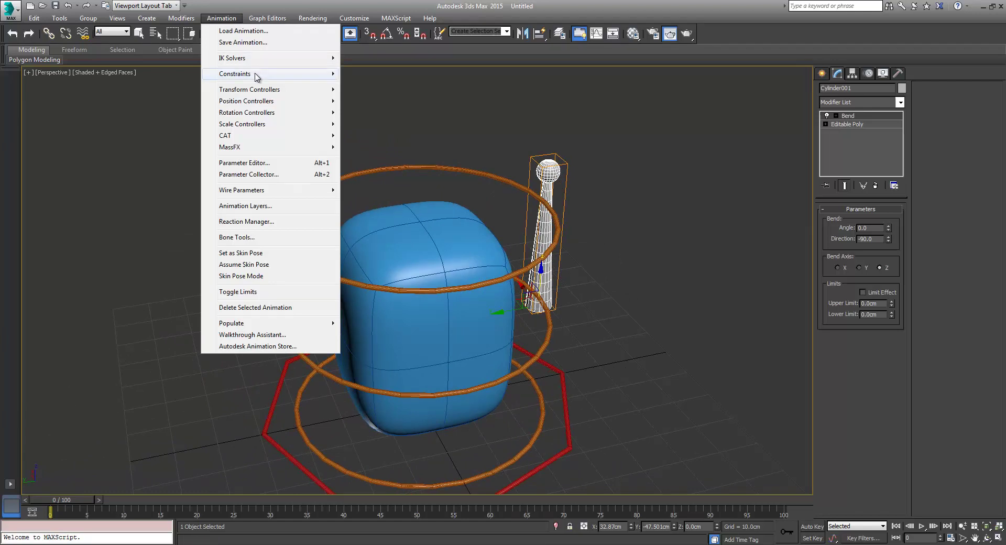
pyautogui.moveTo(321, 73)
pyautogui.click(377, 74)
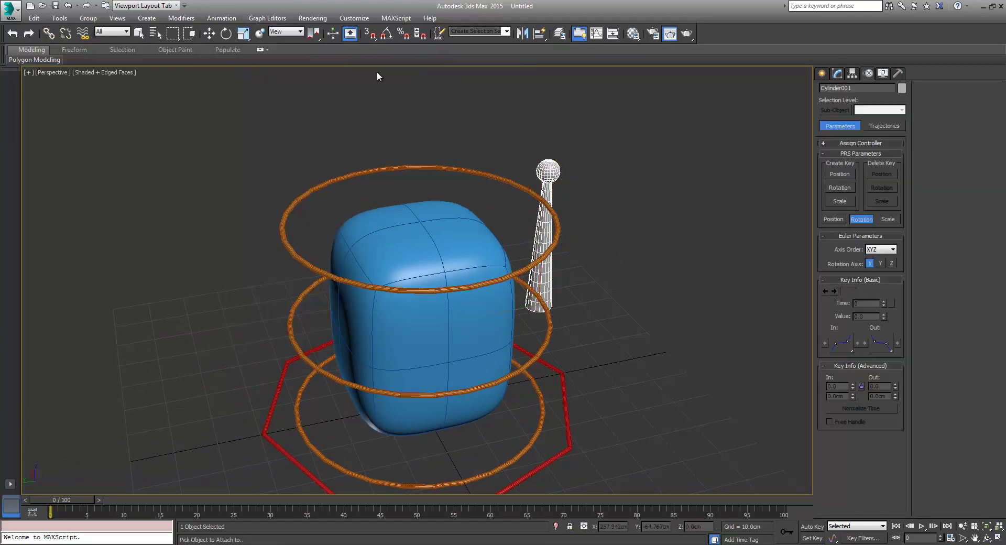
pyautogui.click(390, 234)
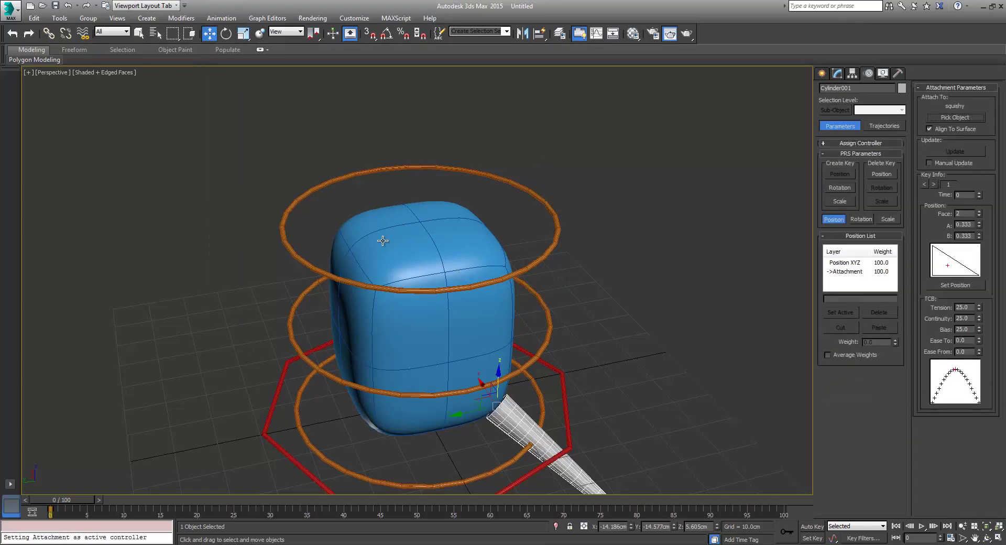
pyautogui.keyDown('alt'); pyautogui.moveTo(646, 379); pyautogui.dragTo(495, 325, button='middle'); pyautogui.keyUp('alt')
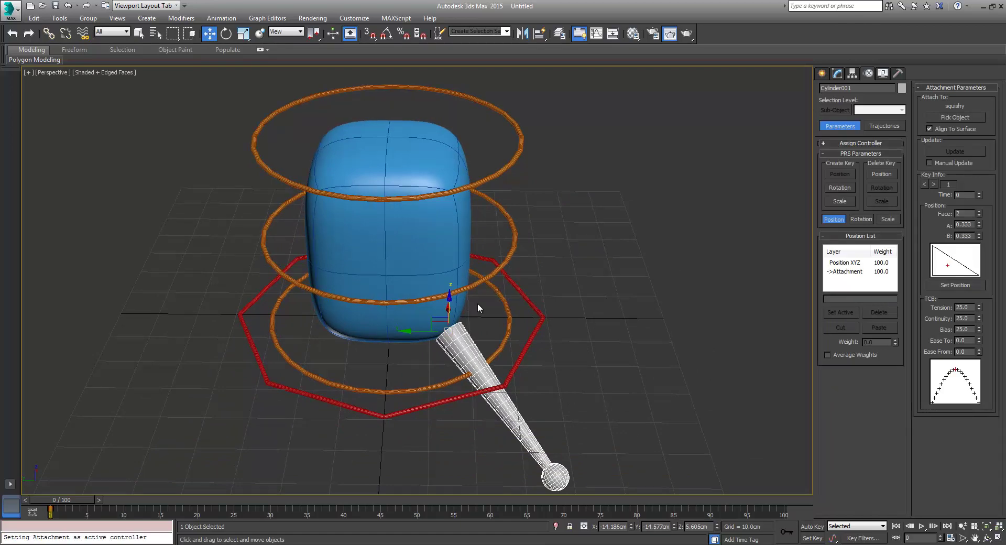
pyautogui.keyDown('alt'); pyautogui.moveTo(476, 303); pyautogui.dragTo(577, 284, button='middle'); pyautogui.keyUp('alt')
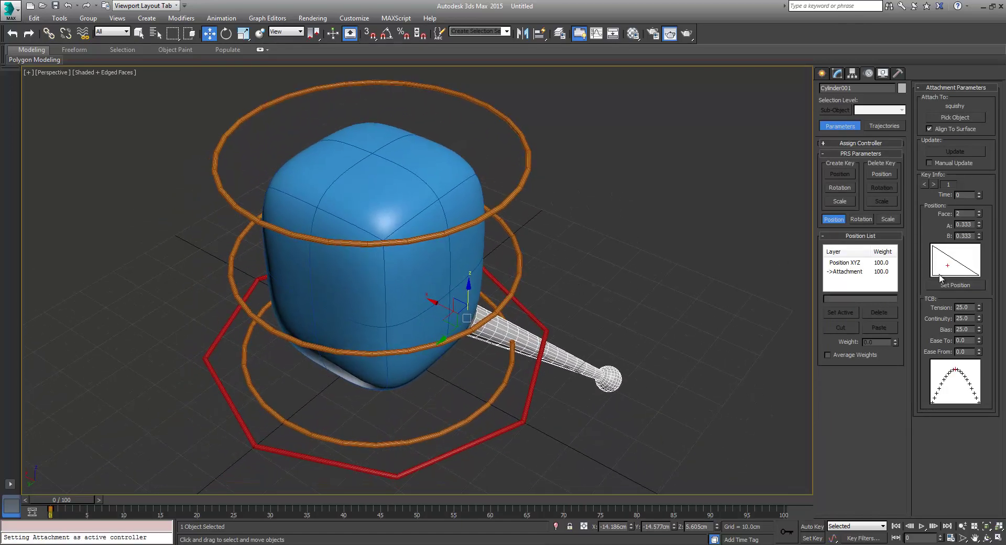
# Use Set Position to plant the antenna on the box's top face (face 843).
pyautogui.click(954, 286)
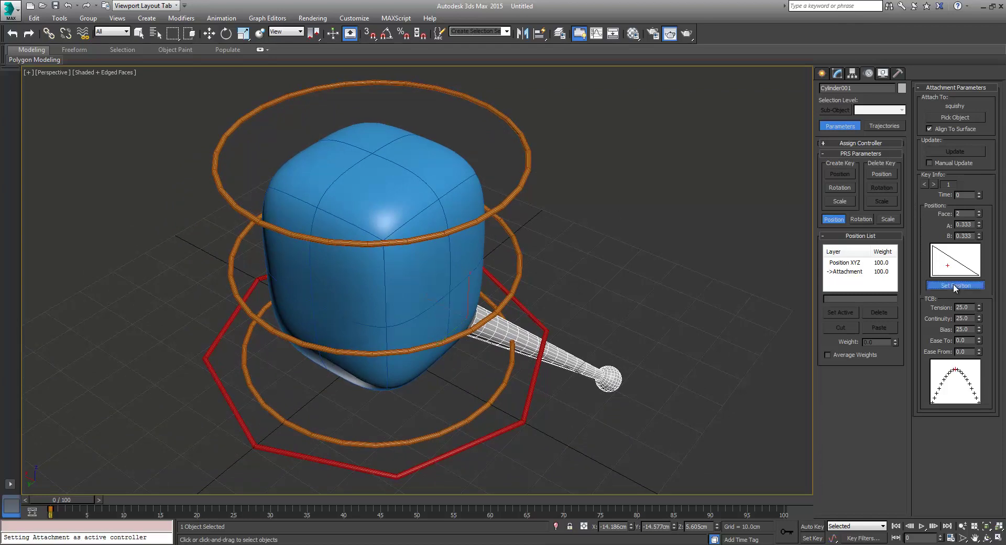
pyautogui.click(317, 209)
pyautogui.moveTo(317, 209); pyautogui.dragTo(318, 208)
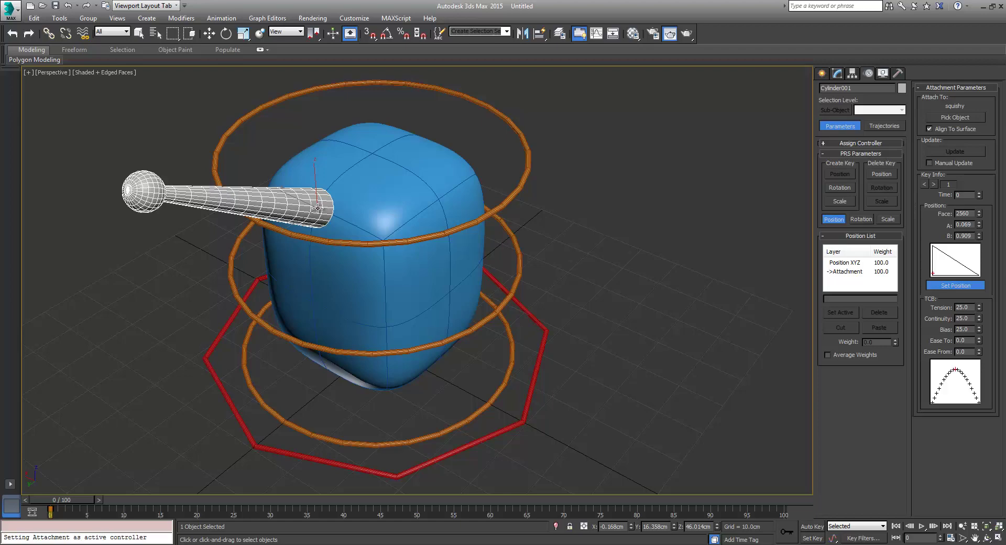
pyautogui.scroll(2, 451, 325)
pyautogui.keyDown('alt'); pyautogui.moveTo(451, 325); pyautogui.dragTo(425, 323, button='middle'); pyautogui.keyUp('alt')
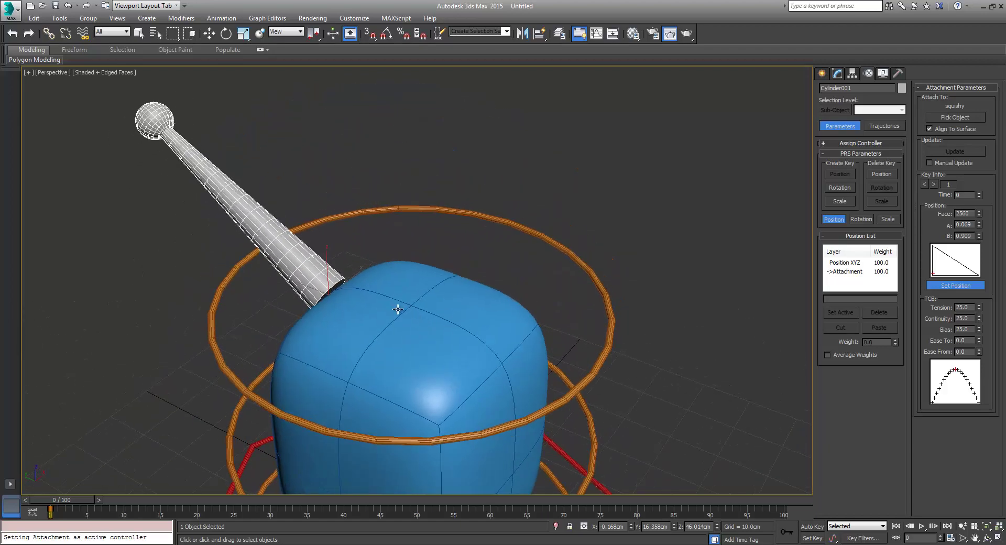
pyautogui.moveTo(346, 287)
pyautogui.mouseDown()
pyautogui.moveTo(332, 275)
pyautogui.moveTo(499, 297)
pyautogui.moveTo(354, 292)
pyautogui.mouseUp()
pyautogui.keyDown('alt'); pyautogui.moveTo(354, 292); pyautogui.dragTo(523, 332, button='middle'); pyautogui.keyUp('alt')
pyautogui.moveTo(330, 280); pyautogui.dragTo(328, 281)
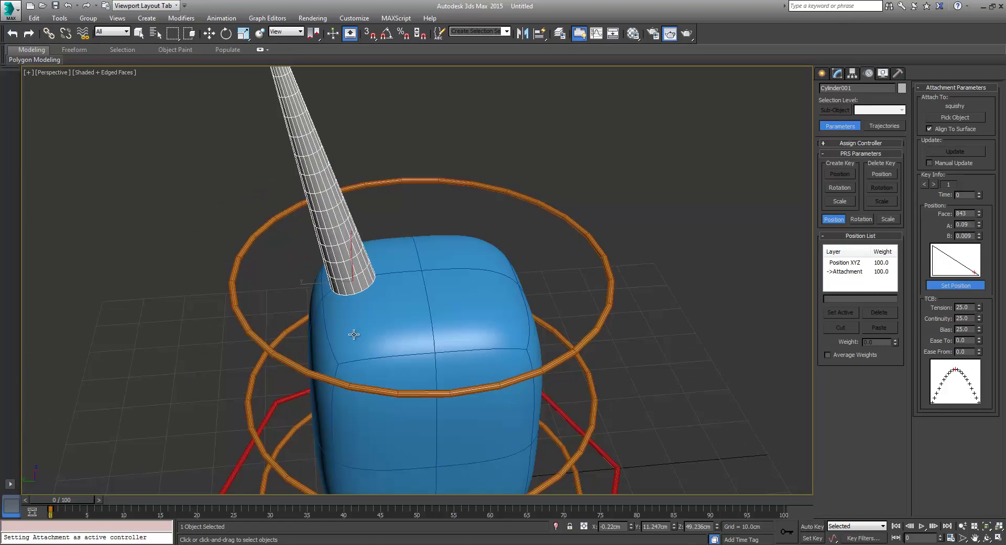
pyautogui.scroll(-5, 354, 334)
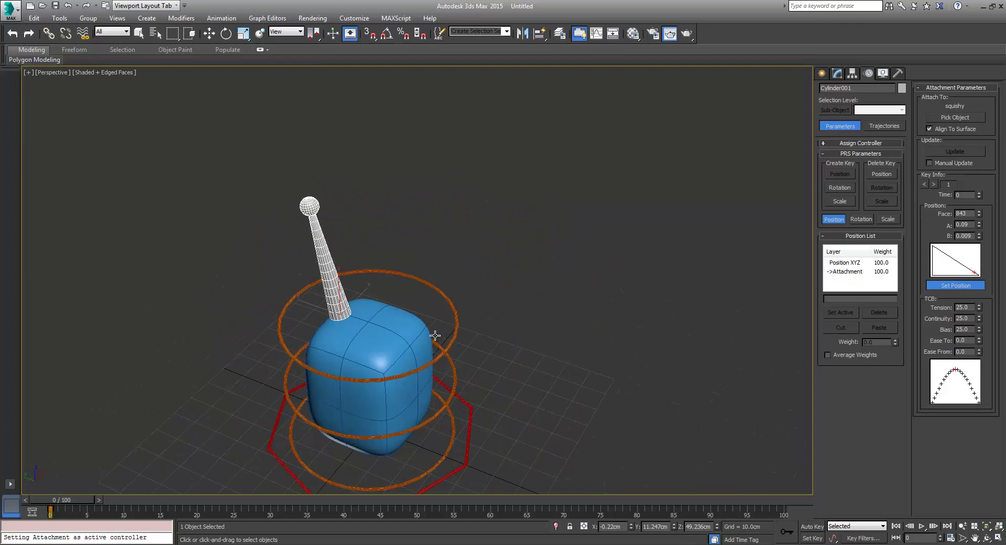
pyautogui.keyDown('alt'); pyautogui.moveTo(434, 336); pyautogui.dragTo(426, 313, button='middle'); pyautogui.keyUp('alt')
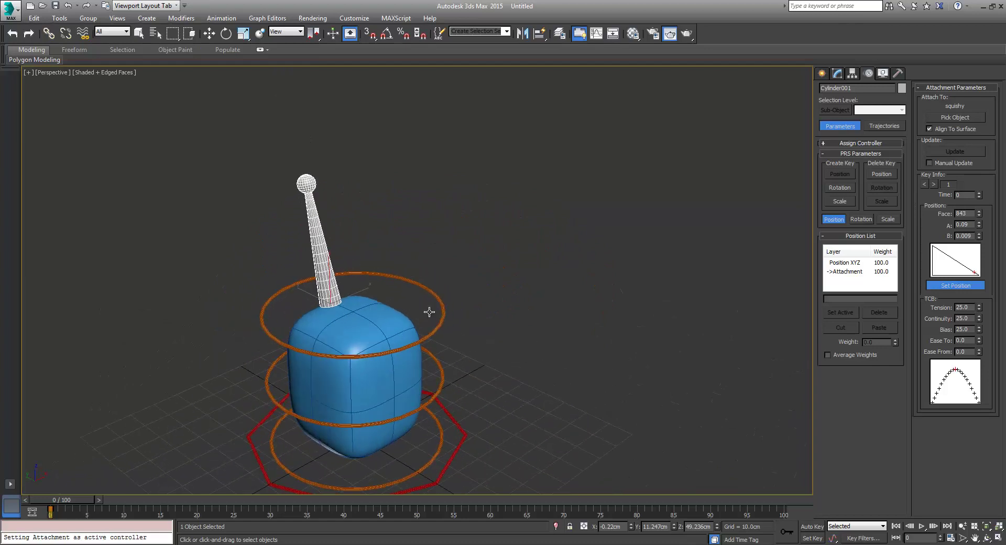
pyautogui.press('m')
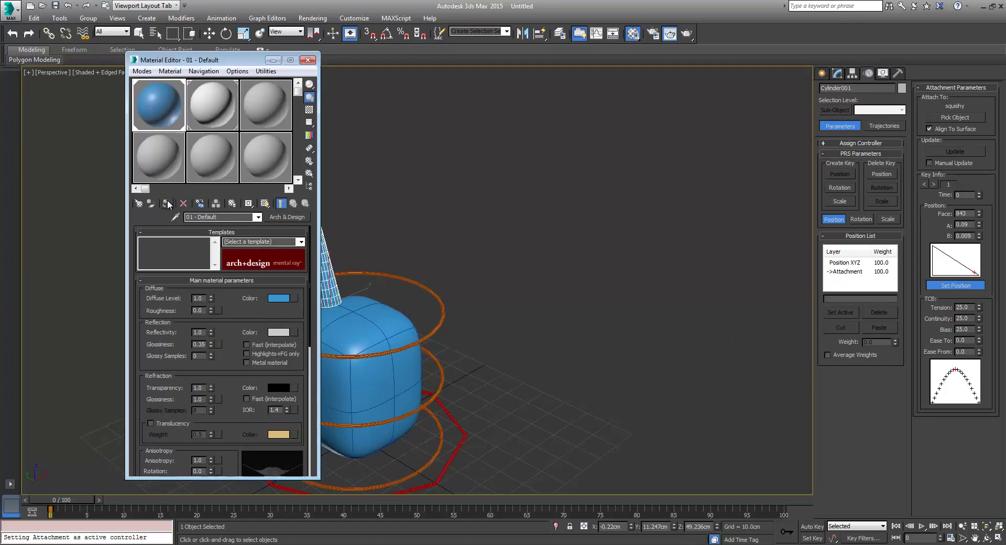
pyautogui.click(308, 59)
pyautogui.moveTo(516, 275); pyautogui.dragTo(330, 264, button='middle')
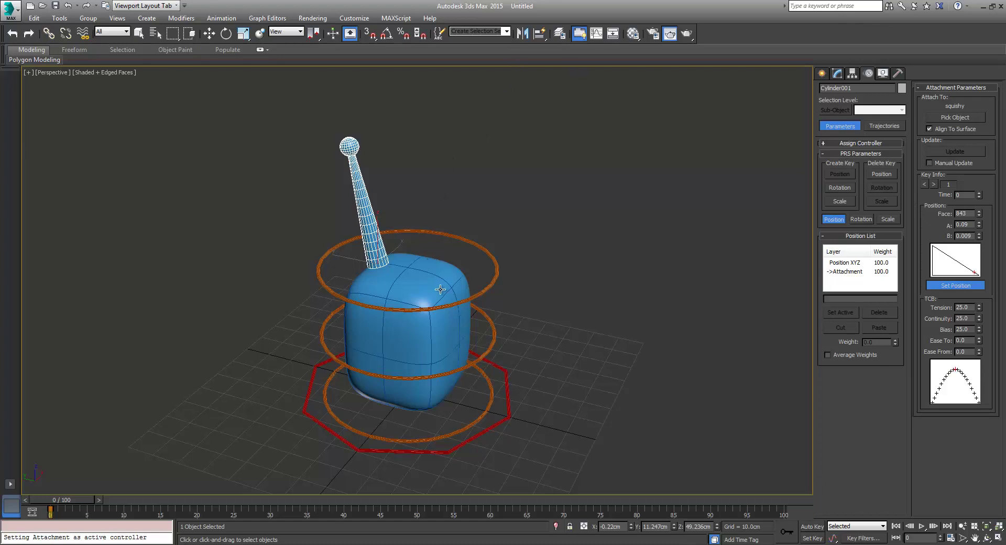
pyautogui.keyDown('alt'); pyautogui.moveTo(439, 292); pyautogui.dragTo(362, 302, button='middle'); pyautogui.keyUp('alt')
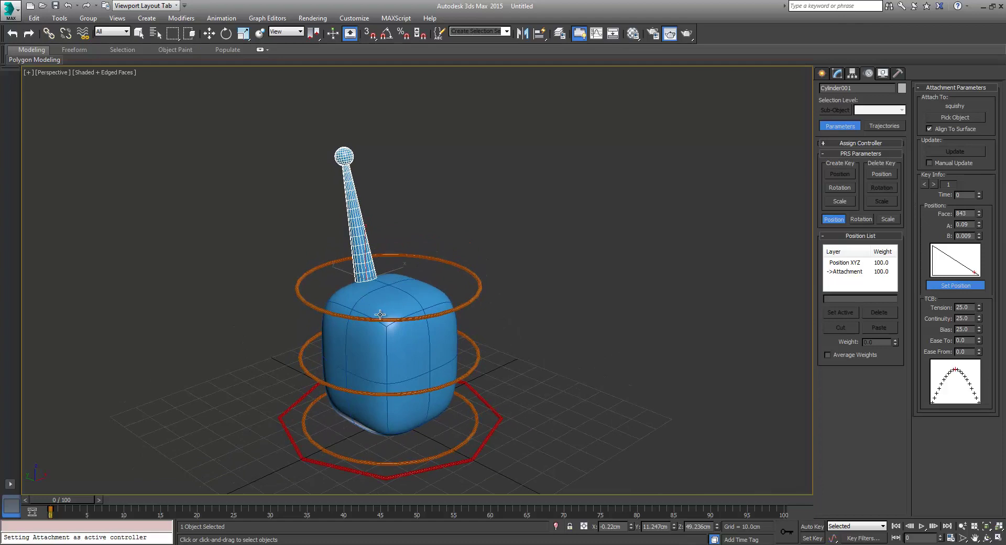
pyautogui.keyDown('alt'); pyautogui.moveTo(388, 314); pyautogui.dragTo(408, 318, button='middle'); pyautogui.keyUp('alt')
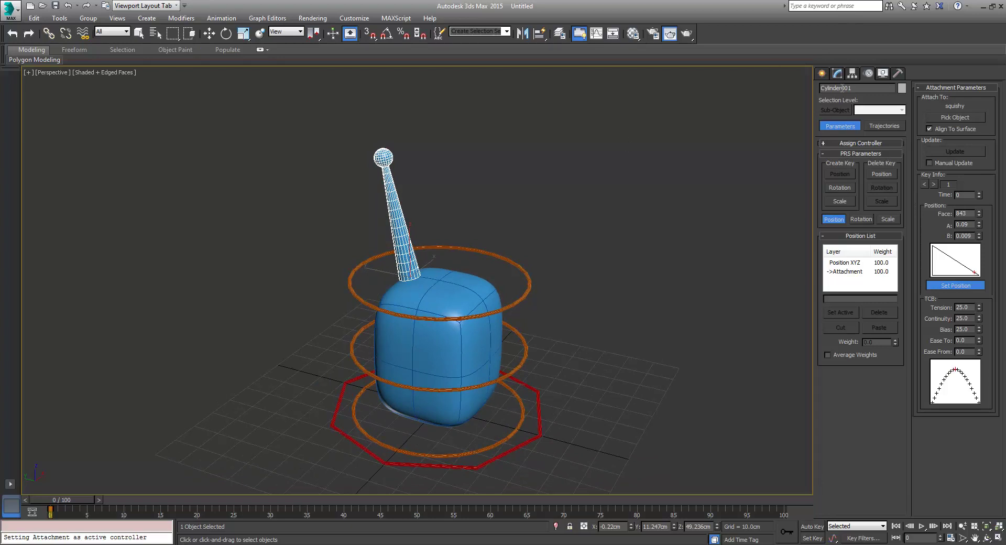
# Add a PEN_Attribute_Holder 2 modifier to Cylinder001's stack above the Bend.
pyautogui.click(838, 74)
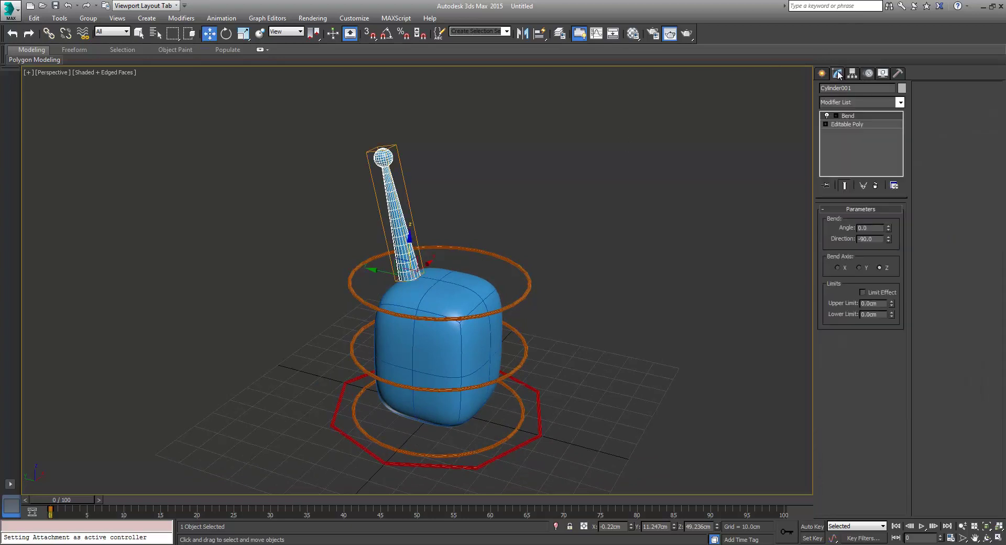
pyautogui.click(900, 103)
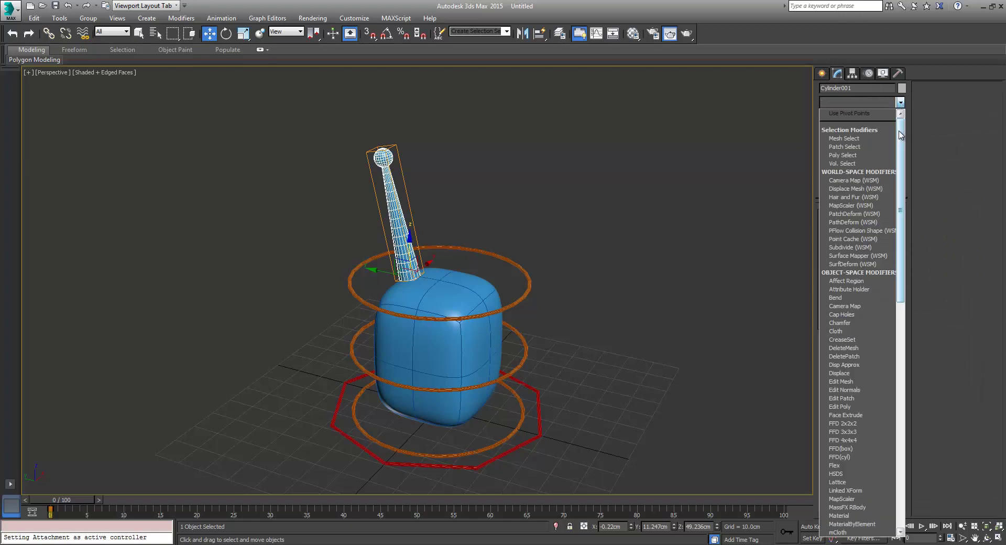
pyautogui.moveTo(900, 135); pyautogui.dragTo(900, 331)
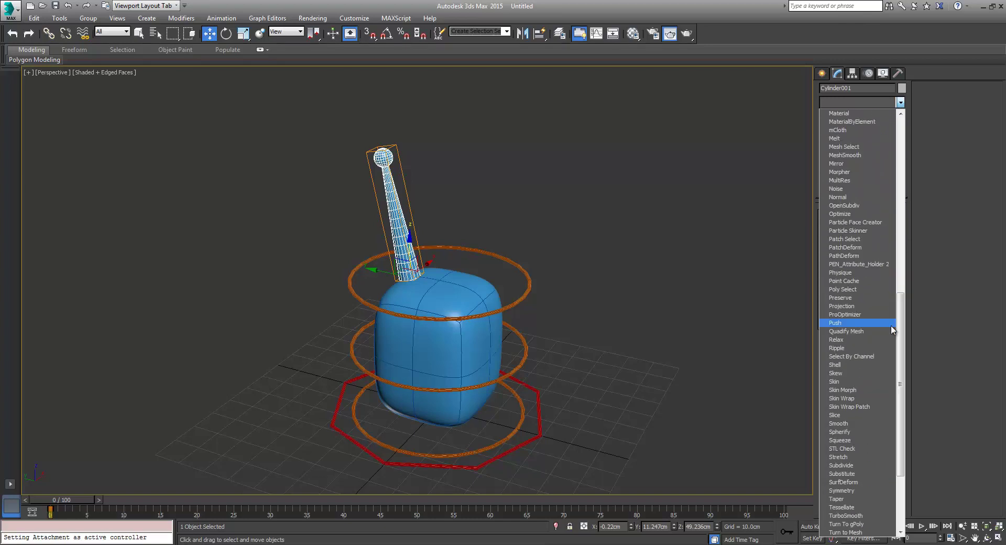
pyautogui.click(866, 265)
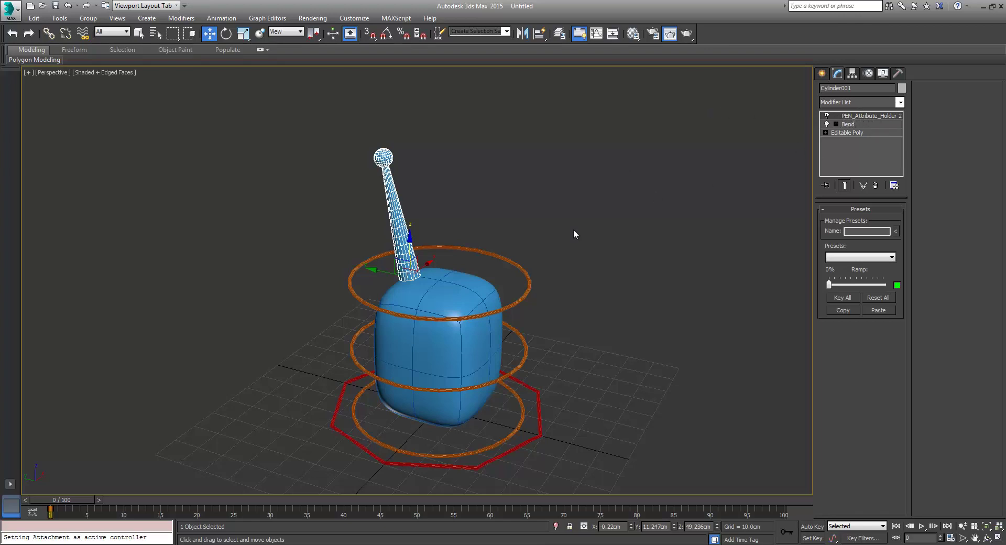
pyautogui.moveTo(561, 302); pyautogui.dragTo(537, 301, button='middle')
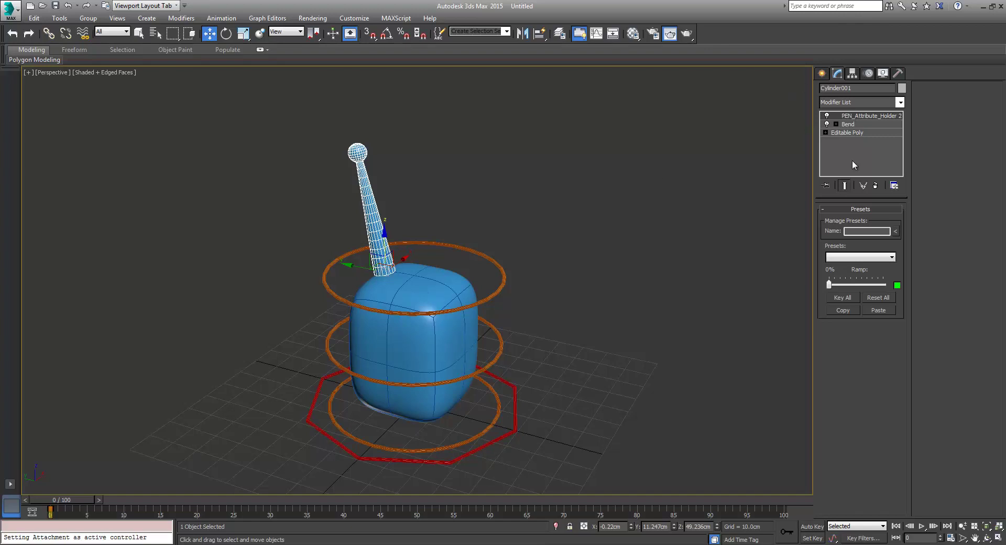
pyautogui.moveTo(505, 325); pyautogui.dragTo(543, 320, button='middle')
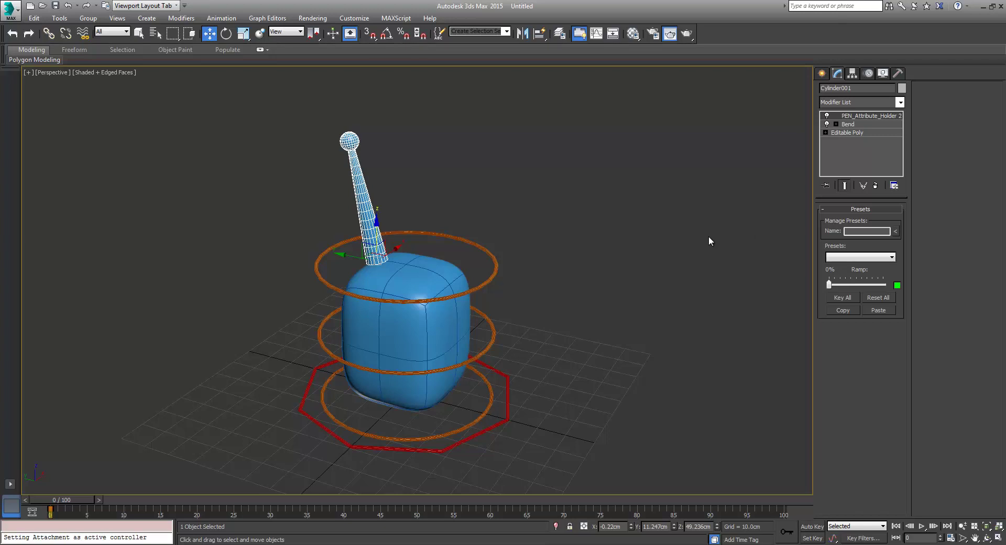
pyautogui.moveTo(610, 252); pyautogui.dragTo(651, 250, button='middle')
# In the Parameter Editor, rename Param1 to 'bendy' and make its UI type a Slider.
pyautogui.click(215, 19)
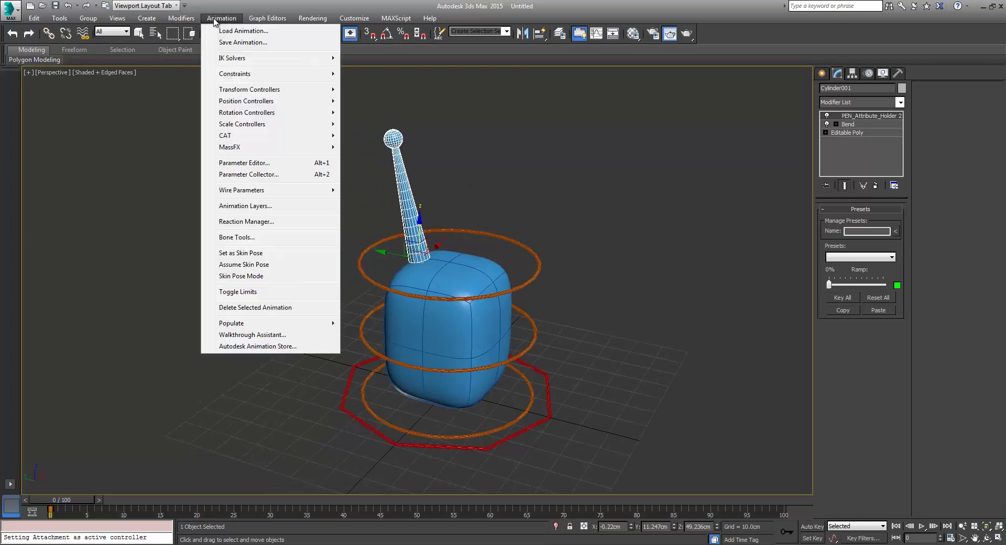
pyautogui.click(235, 163)
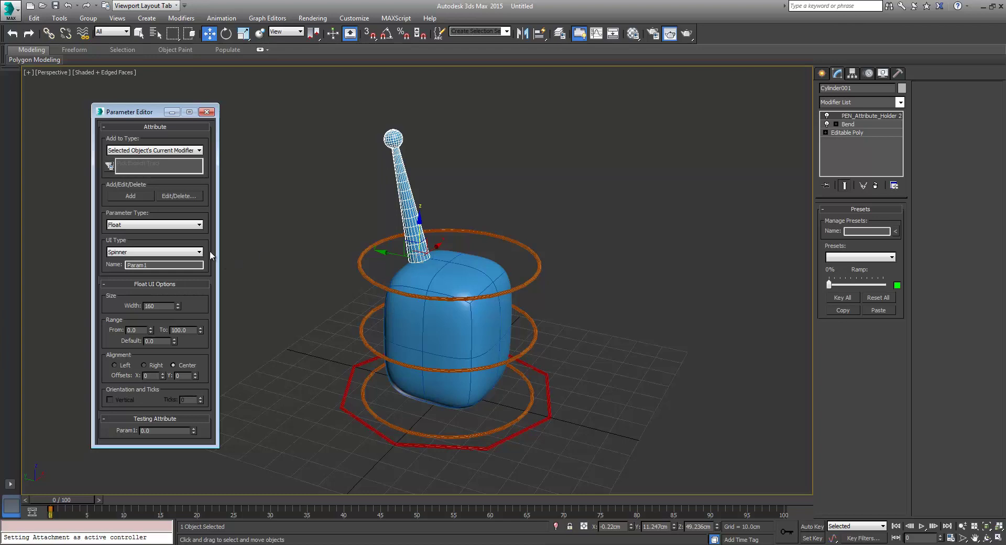
pyautogui.doubleClick(127, 265)
pyautogui.press('Return')
pyautogui.click(172, 255)
pyautogui.click(149, 266)
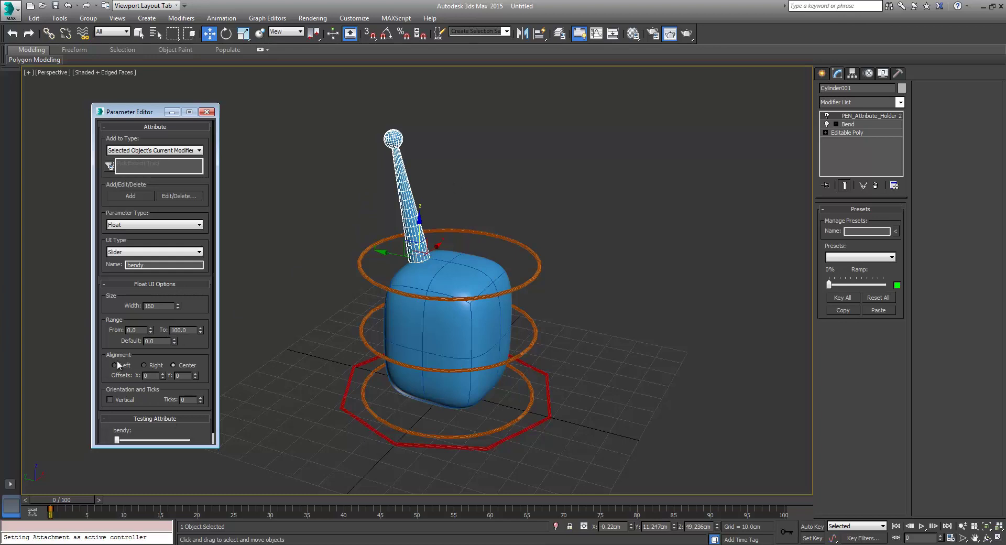
# Set the bendy slider range from -200 to 200, add it, and close the editor.
pyautogui.doubleClick(142, 329)
pyautogui.write('-2')
pyautogui.press('Return')
pyautogui.press('Tab')
pyautogui.write('200')
pyautogui.press('Return')
pyautogui.click(134, 196)
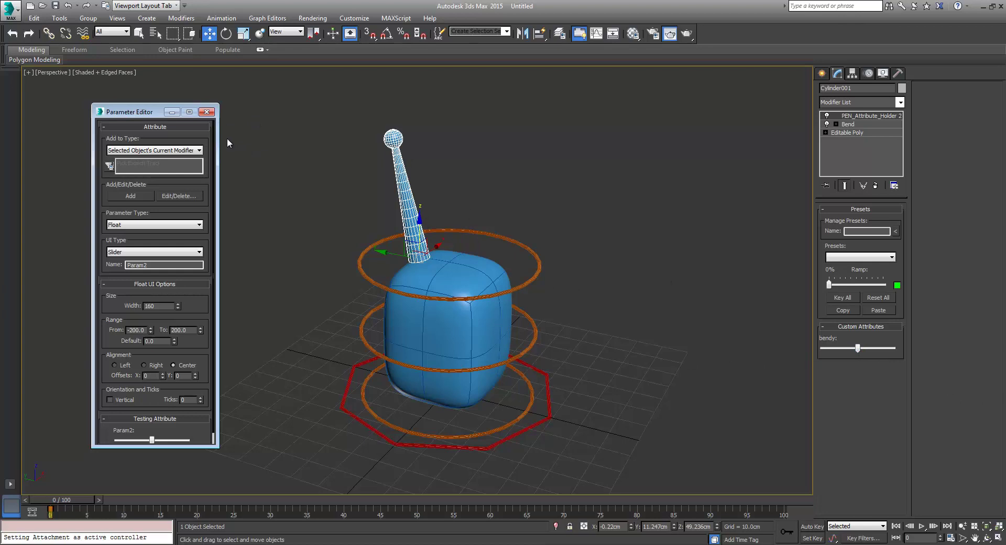
pyautogui.click(207, 112)
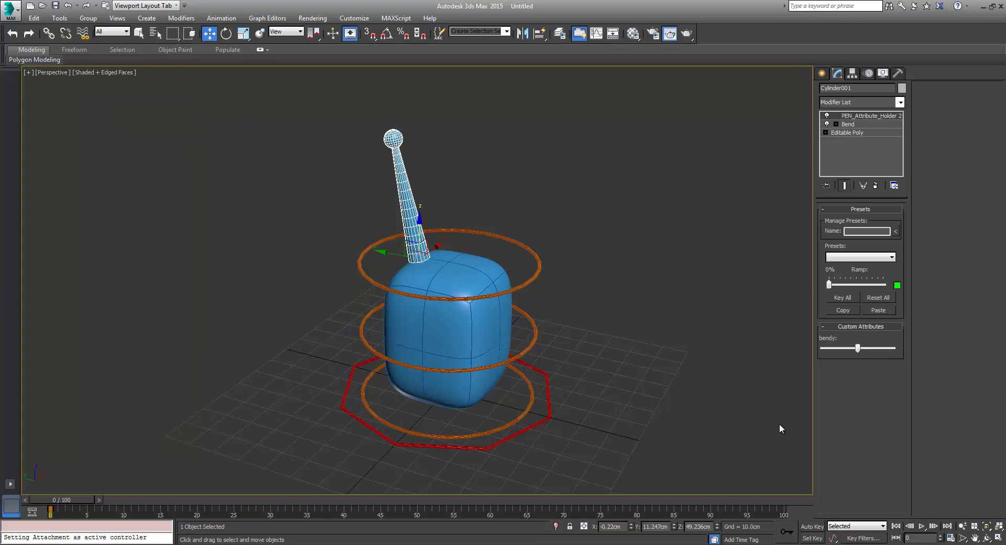
# Set bendy to mid-range and try wiring it to the antenna, closing without connecting.
pyautogui.moveTo(824, 350); pyautogui.dragTo(860, 353)
pyautogui.moveTo(522, 345); pyautogui.dragTo(540, 332, button='middle')
pyautogui.rightClick(410, 178)
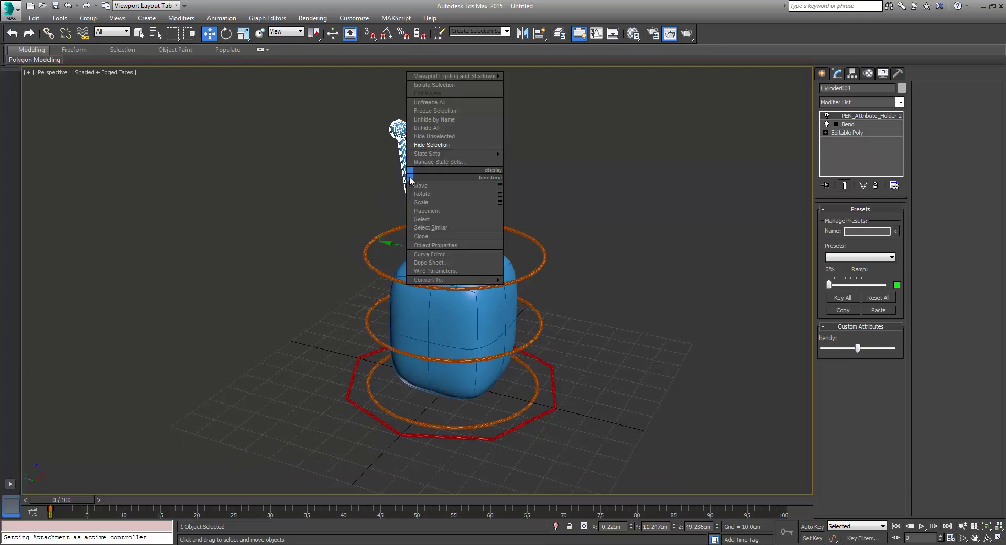
pyautogui.click(449, 271)
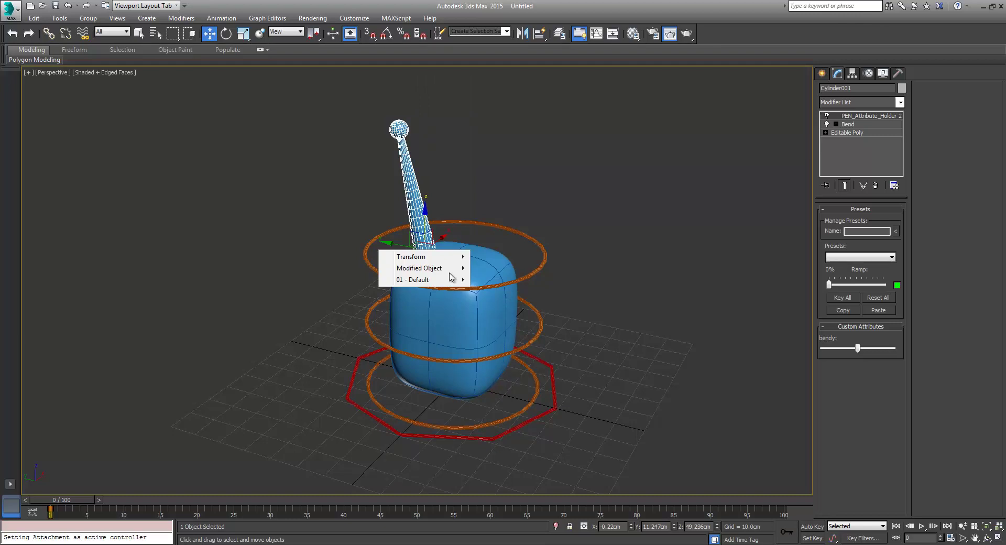
pyautogui.moveTo(444, 269)
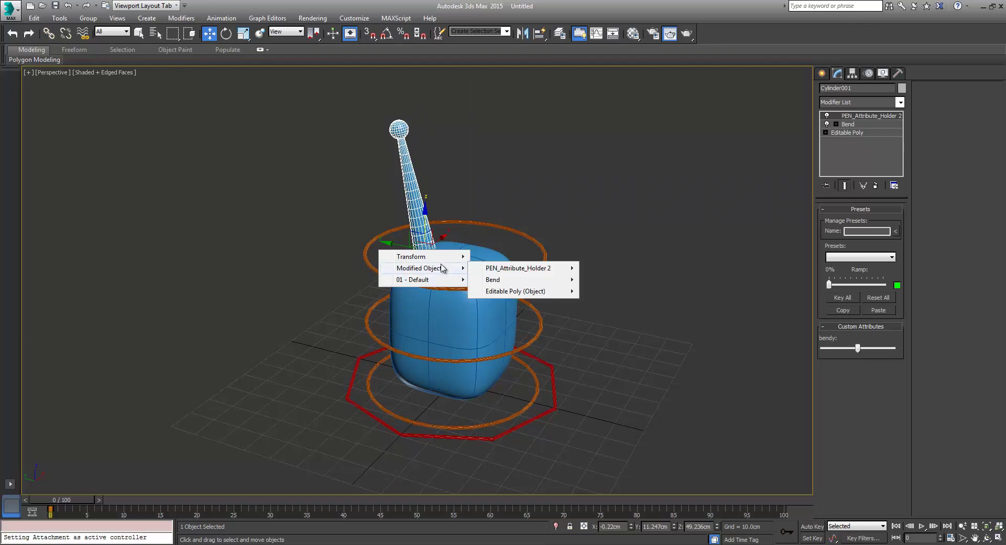
pyautogui.moveTo(541, 272)
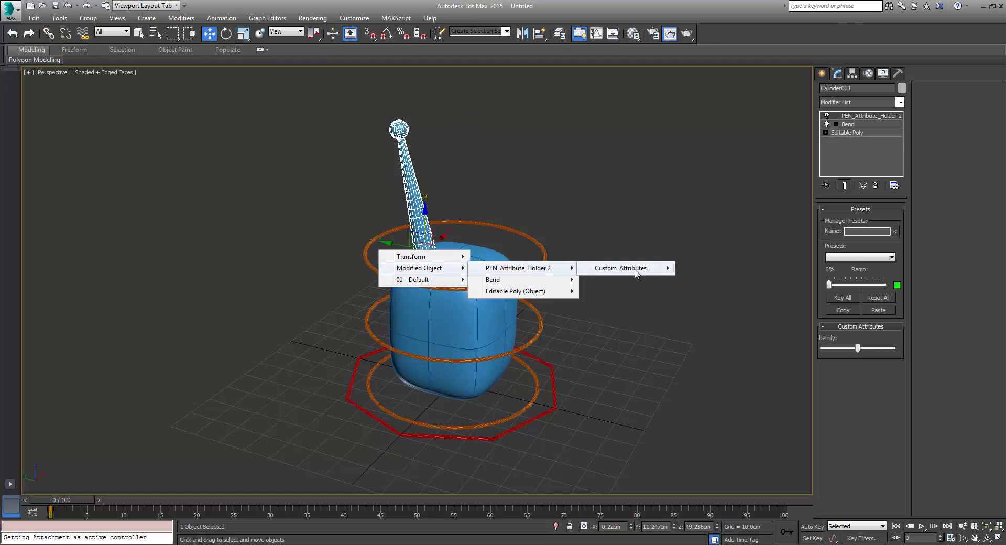
pyautogui.moveTo(636, 273)
pyautogui.click(705, 269)
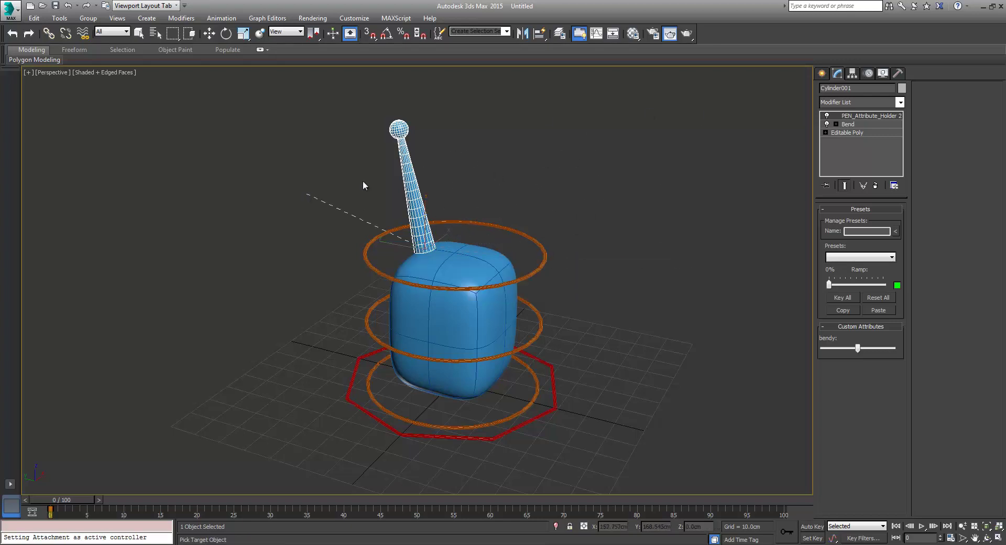
pyautogui.click(406, 167)
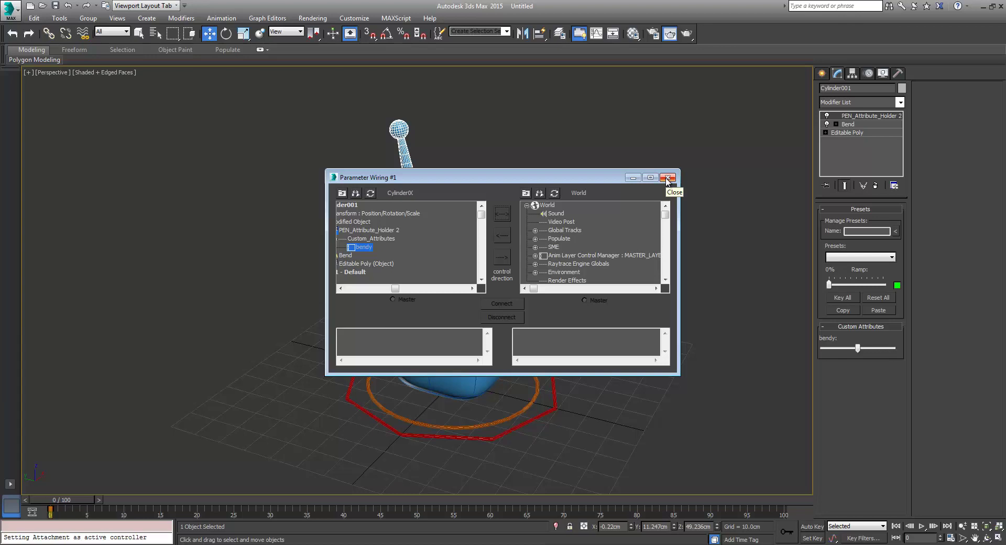
pyautogui.click(667, 178)
# Restart Wire Parameters with the antenna's bendy attribute as source and the antenna as target.
pyautogui.moveTo(621, 270); pyautogui.dragTo(599, 257, button='middle')
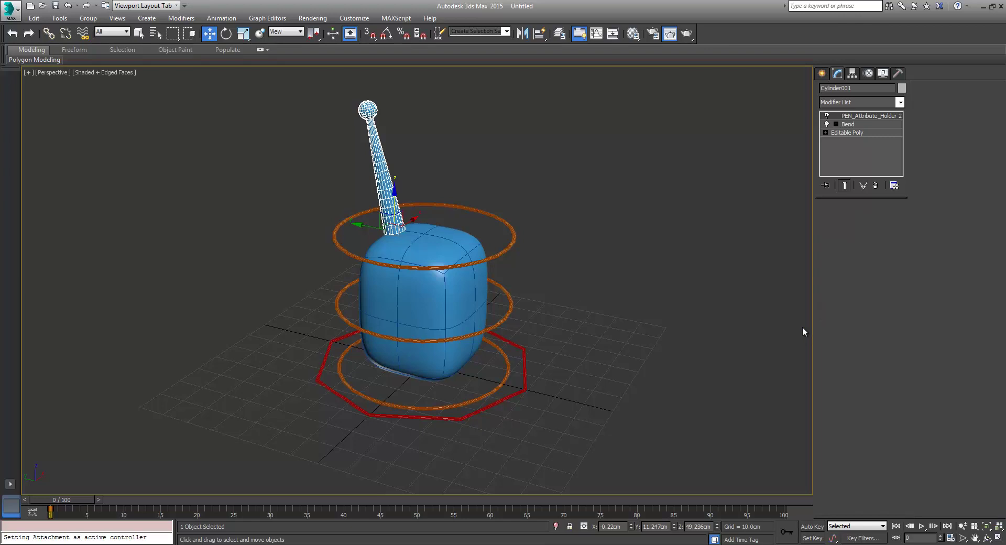
pyautogui.rightClick(381, 159)
pyautogui.click(414, 255)
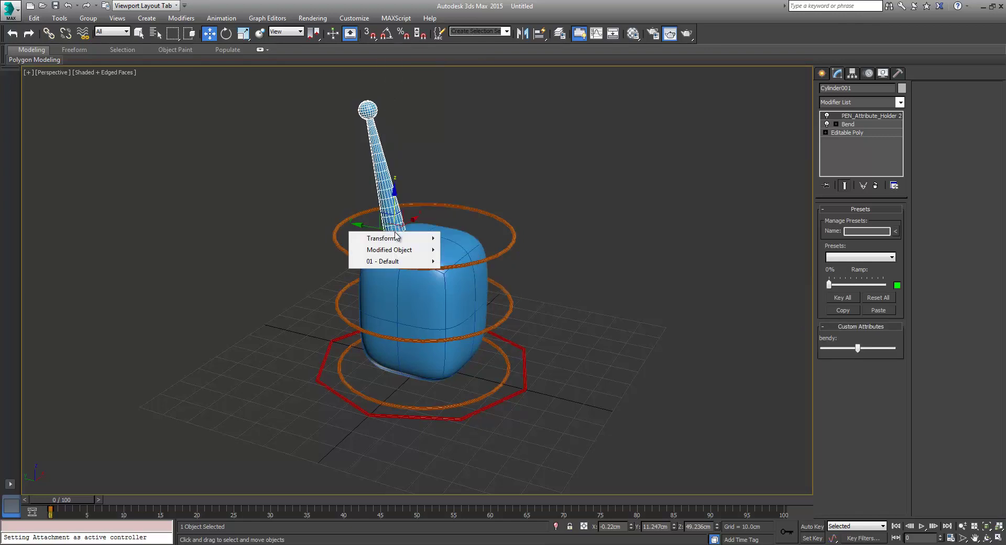
pyautogui.moveTo(418, 255)
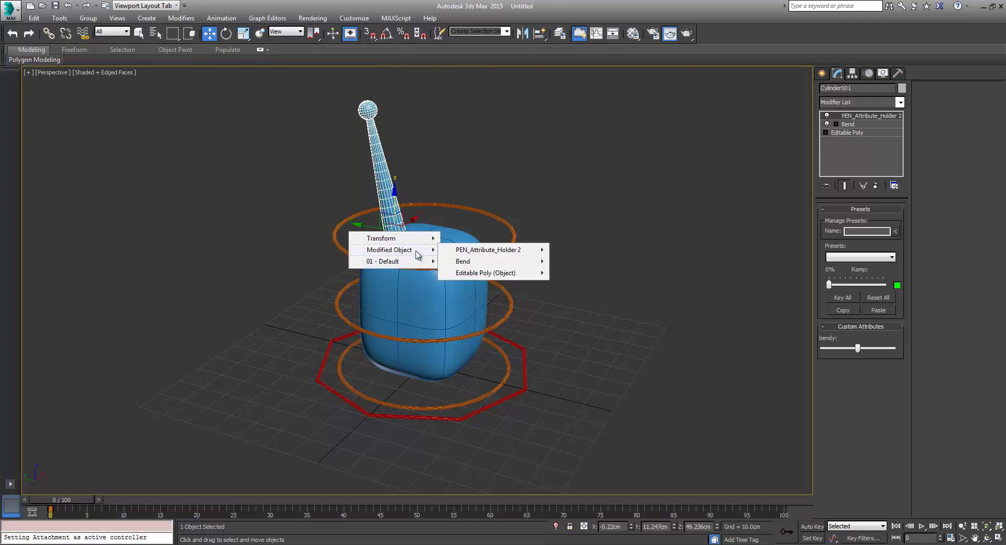
pyautogui.moveTo(477, 252)
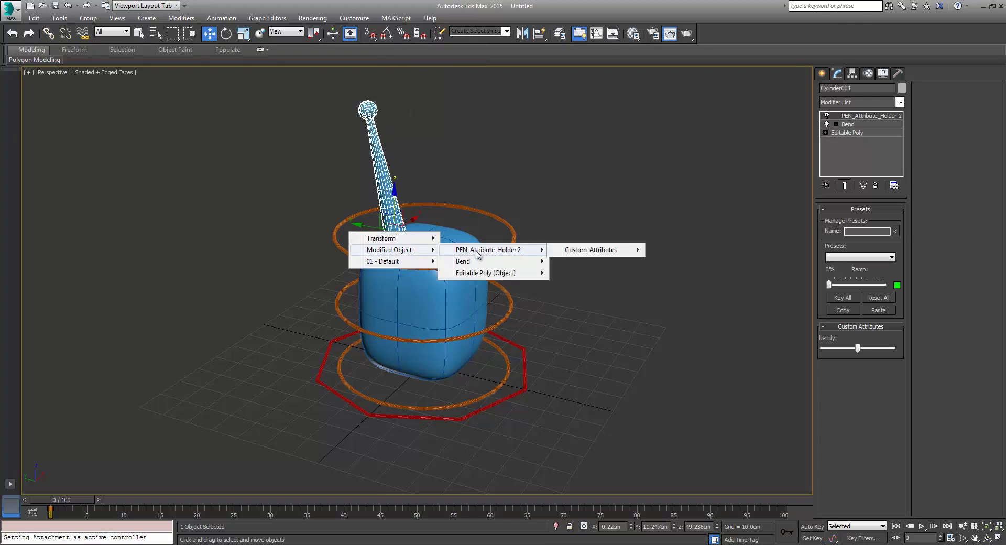
pyautogui.moveTo(627, 251)
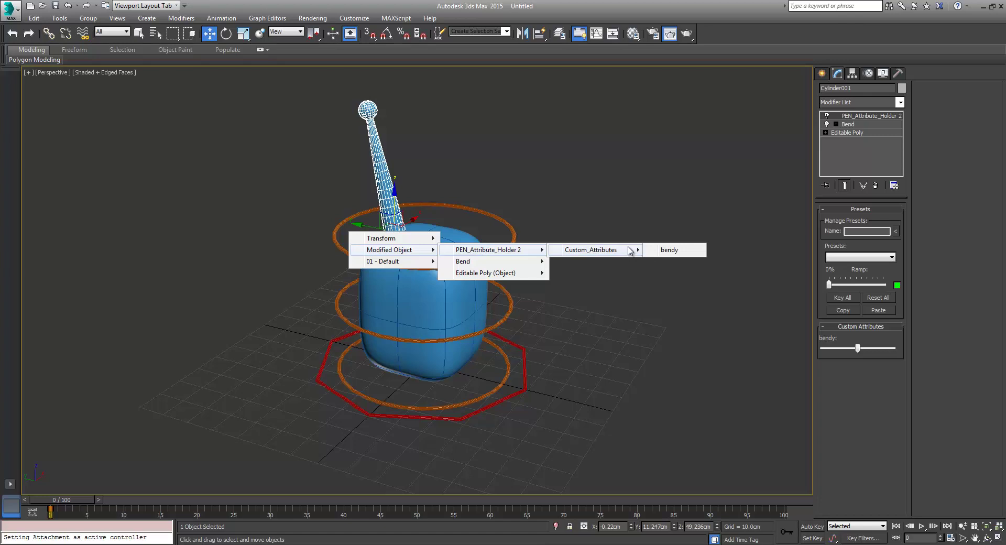
pyautogui.click(667, 250)
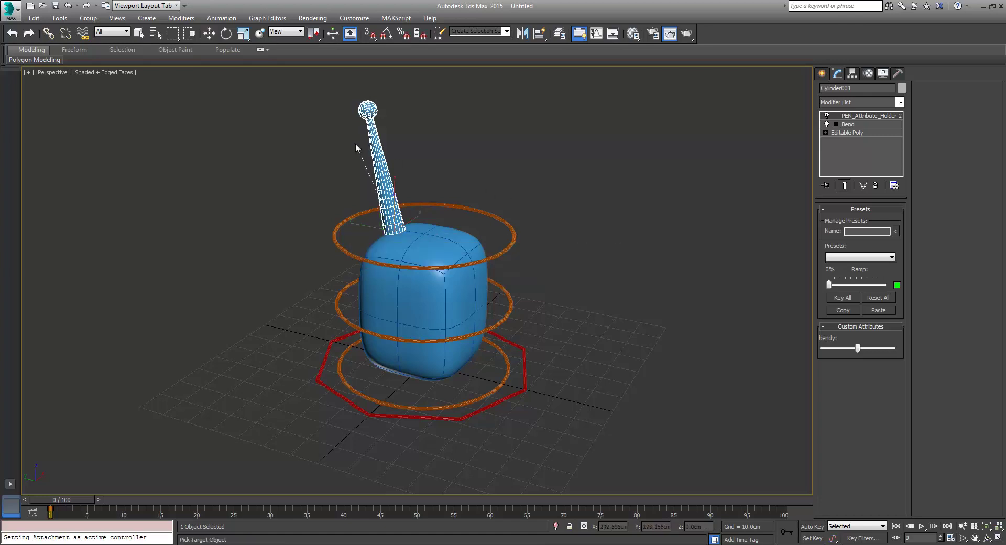
pyautogui.click(377, 153)
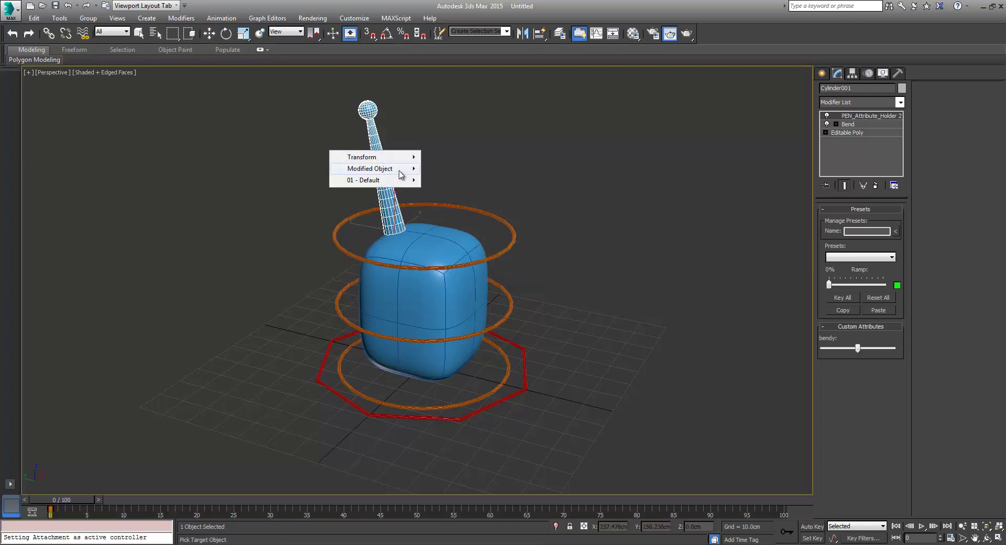
# Connect bendy one-way to the Bend modifier's Angle and close the wiring window.
pyautogui.moveTo(400, 175)
pyautogui.moveTo(468, 182)
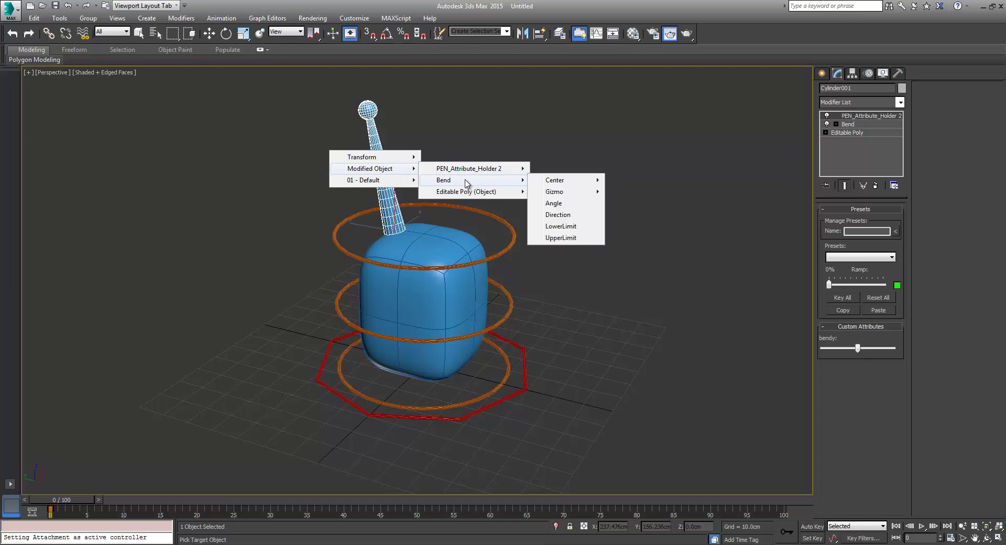
pyautogui.click(553, 203)
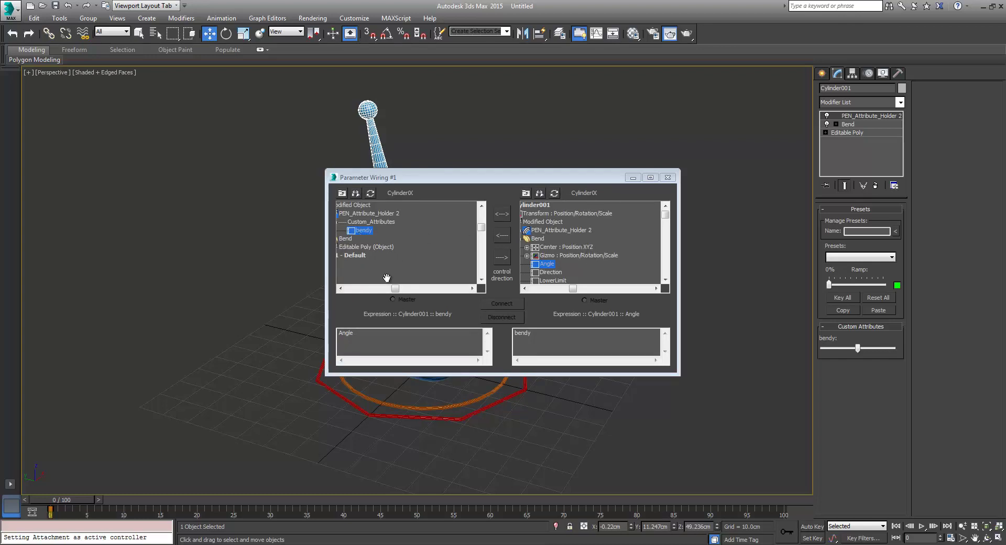
pyautogui.moveTo(395, 288); pyautogui.dragTo(363, 295)
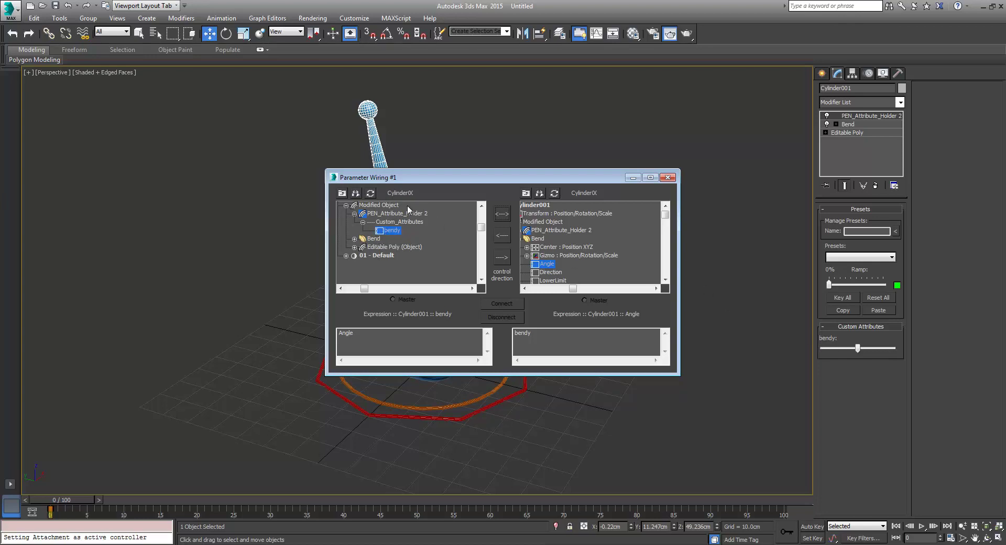
pyautogui.click(502, 257)
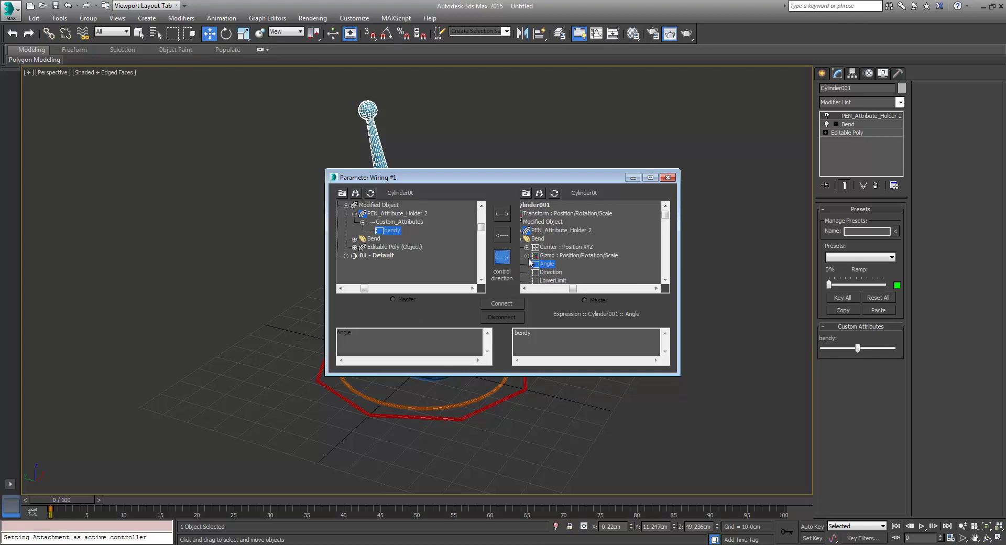
pyautogui.click(502, 304)
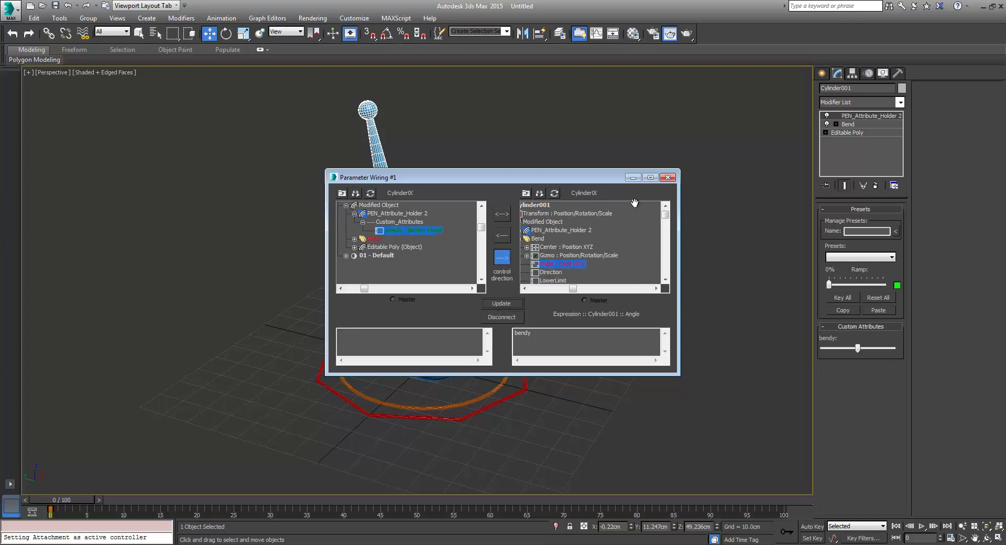
pyautogui.click(667, 177)
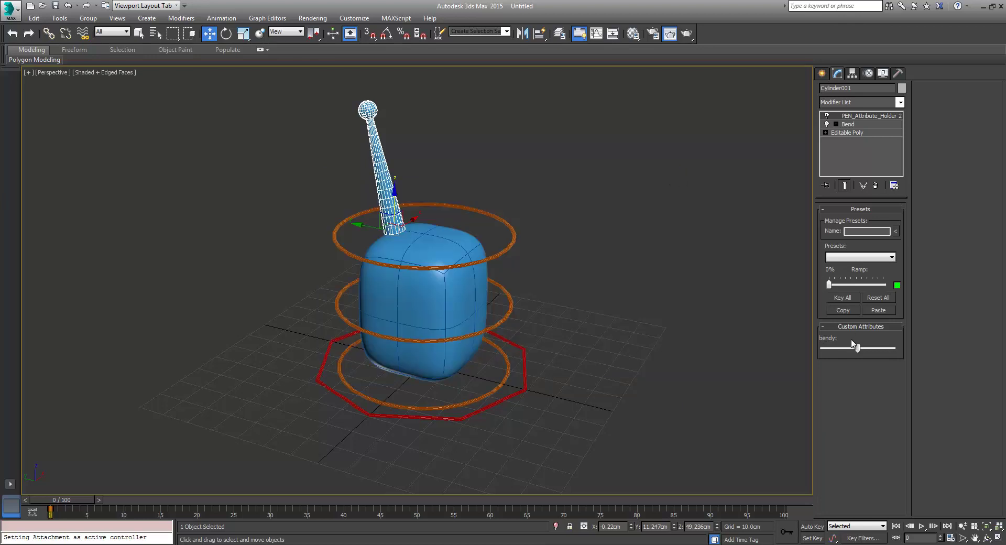
pyautogui.moveTo(854, 345)
pyautogui.mouseDown()
pyautogui.moveTo(844, 350)
pyautogui.moveTo(896, 340)
pyautogui.moveTo(845, 351)
pyautogui.mouseUp()
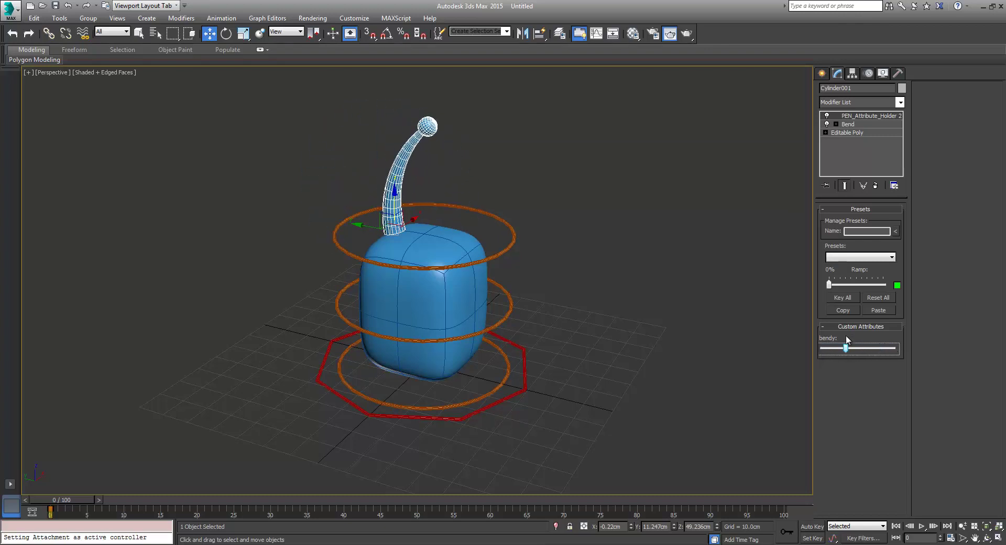
pyautogui.click(873, 297)
pyautogui.keyDown('alt'); pyautogui.moveTo(378, 159); pyautogui.dragTo(424, 295, button='middle'); pyautogui.keyUp('alt')
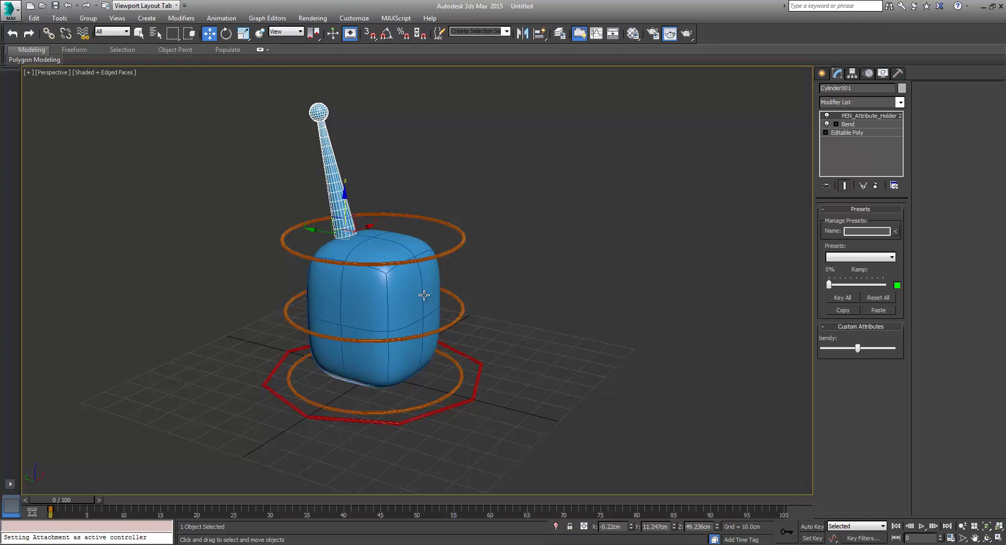
pyautogui.moveTo(424, 295); pyautogui.dragTo(489, 326, button='middle')
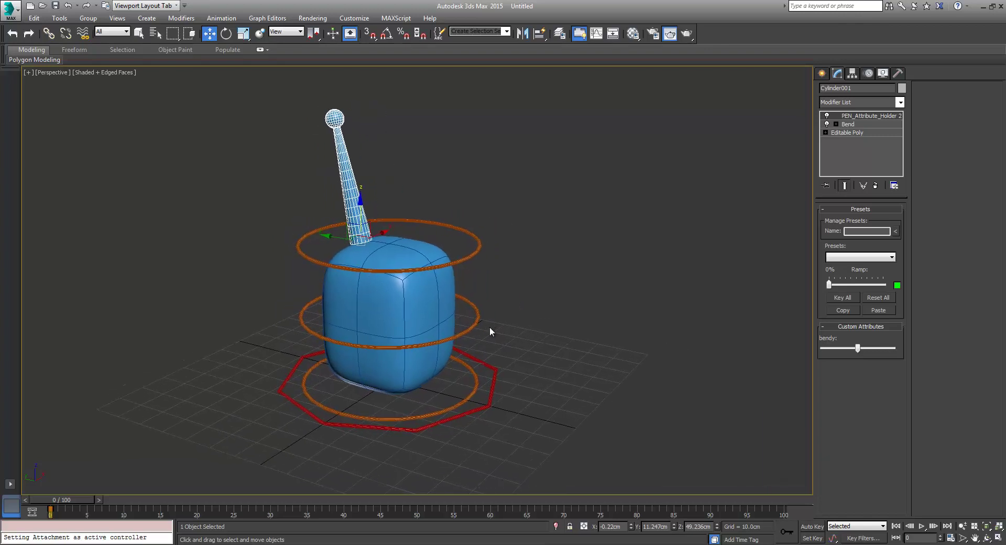
pyautogui.click(493, 394)
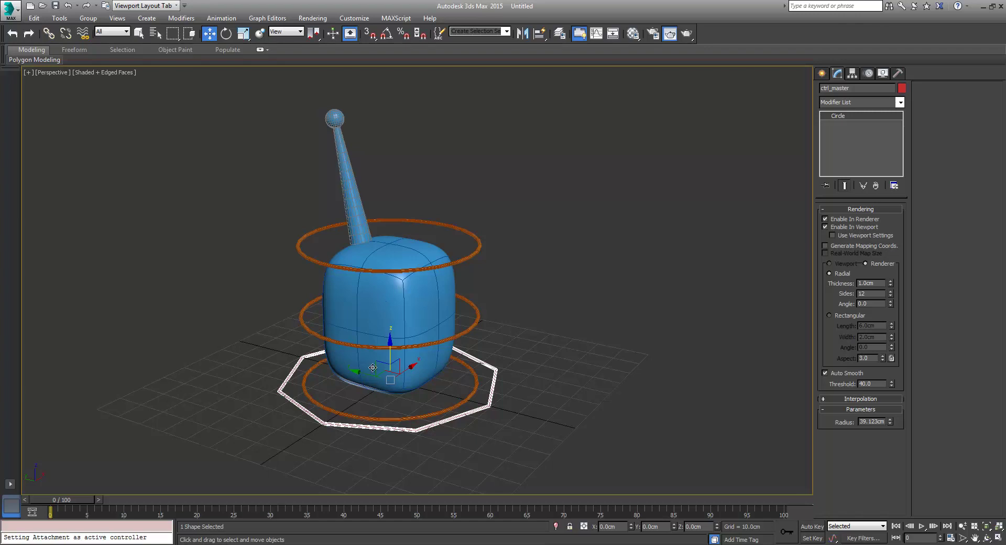
pyautogui.moveTo(369, 357); pyautogui.dragTo(489, 360)
pyautogui.rightClick(415, 265)
pyautogui.rightClick(489, 361)
pyautogui.moveTo(601, 354); pyautogui.dragTo(548, 337, button='middle')
pyautogui.click(319, 193)
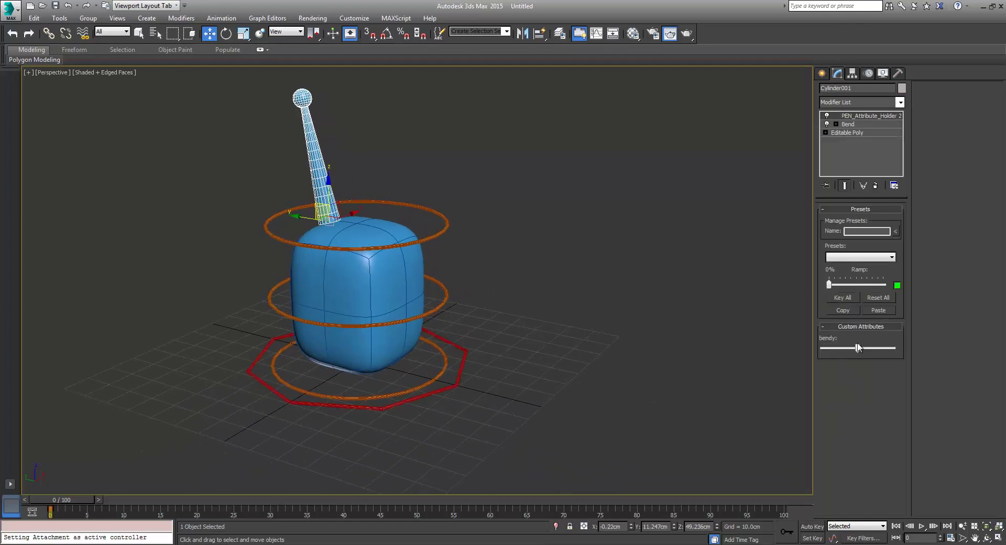
pyautogui.moveTo(858, 350)
pyautogui.mouseDown()
pyautogui.moveTo(888, 350)
pyautogui.moveTo(849, 355)
pyautogui.mouseUp()
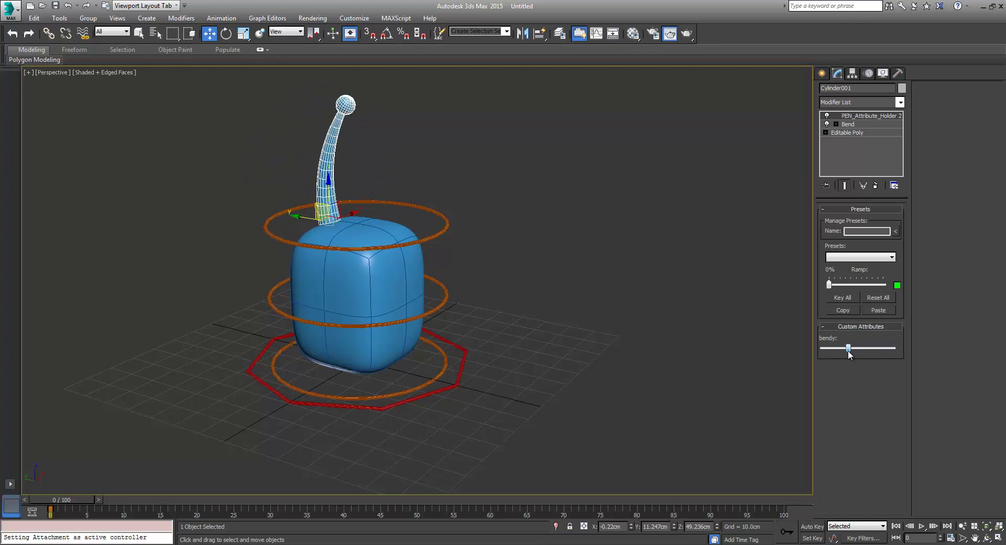
pyautogui.click(878, 296)
pyautogui.moveTo(423, 364); pyautogui.dragTo(478, 344, button='middle')
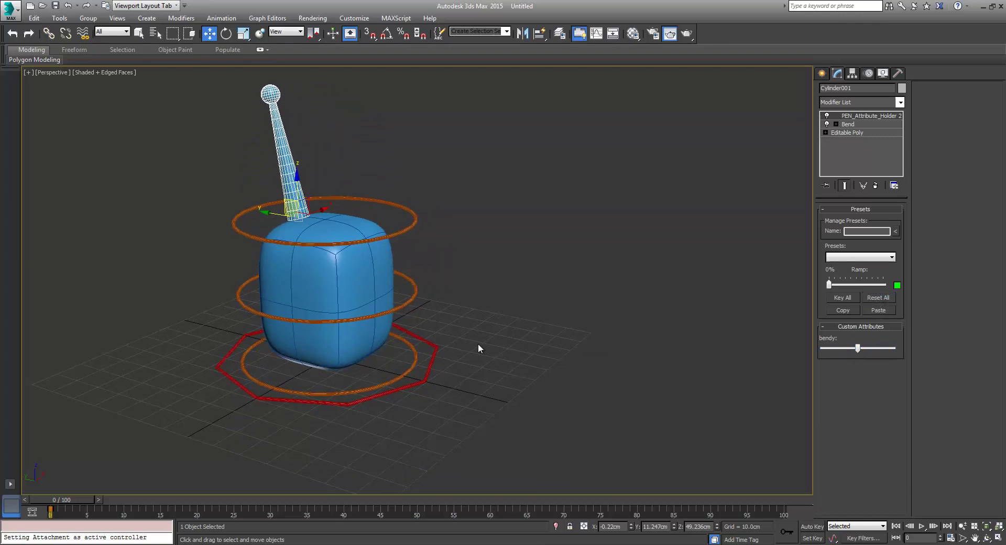